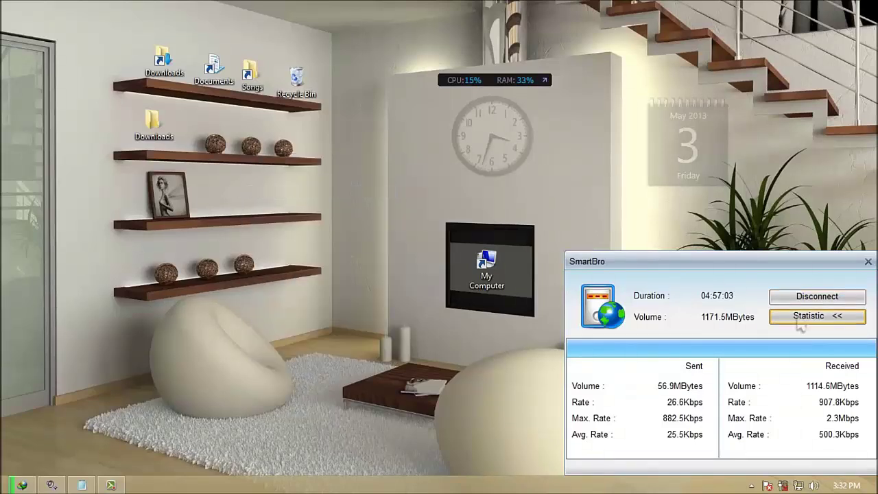
# Close the SmartBro window and launch RockMelt from the Windows 8 Start screen.
pyautogui.click(868, 261)
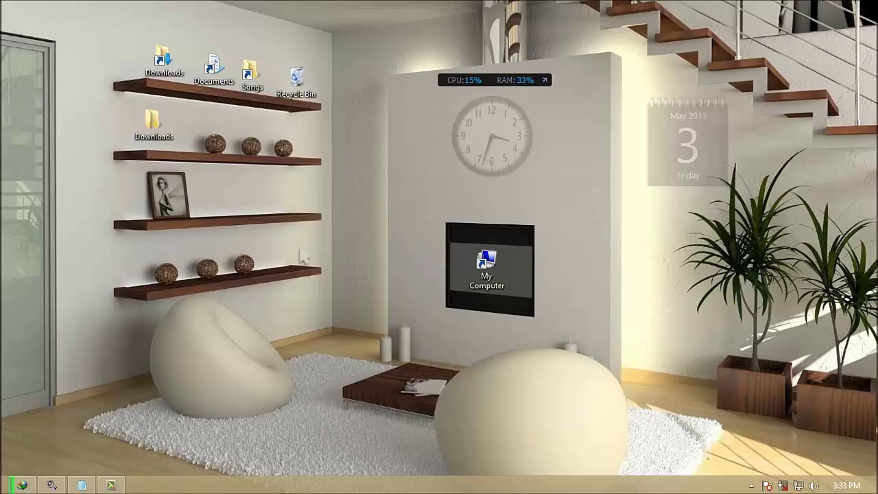
pyautogui.press('super')
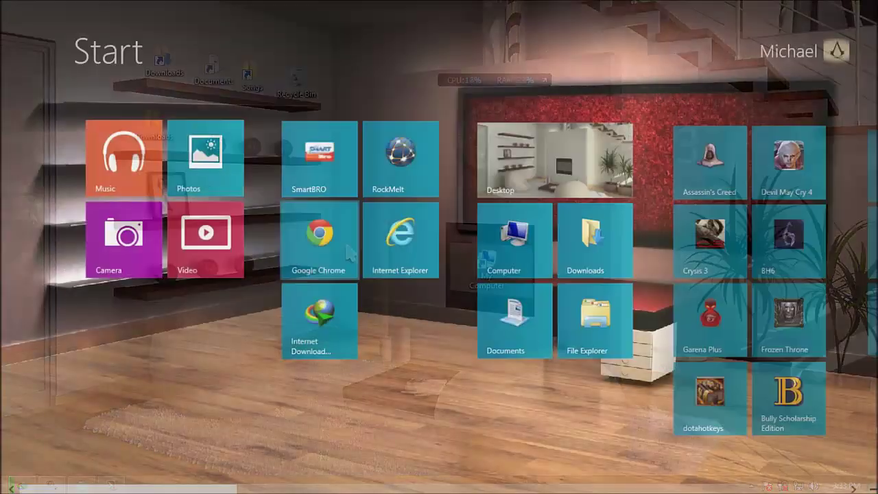
pyautogui.scroll(-5, 139, 165)
pyautogui.click(138, 163)
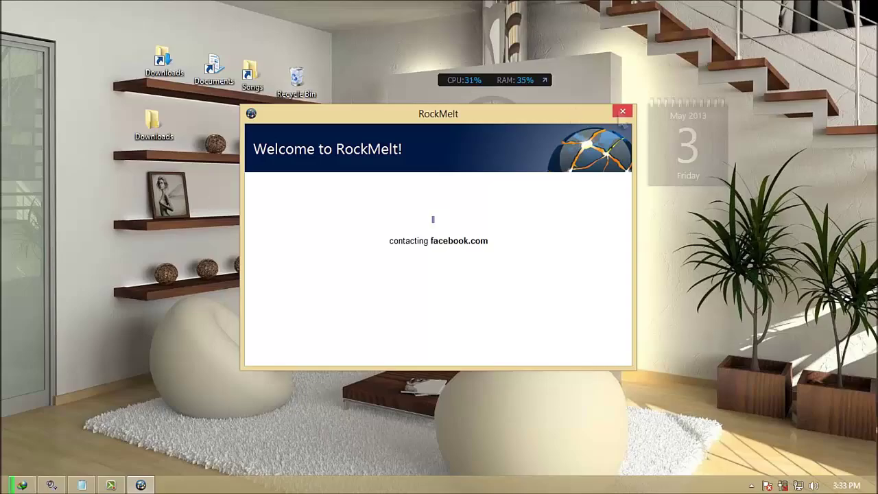
# Search Google Images for 'abstract wallpaper' and open the green result's full-size original image.
pyautogui.write('google.com')
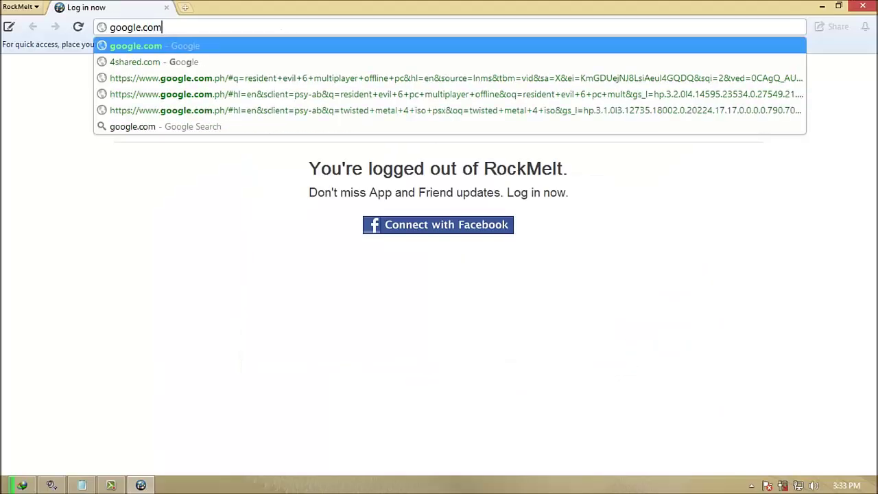
pyautogui.press('Return')
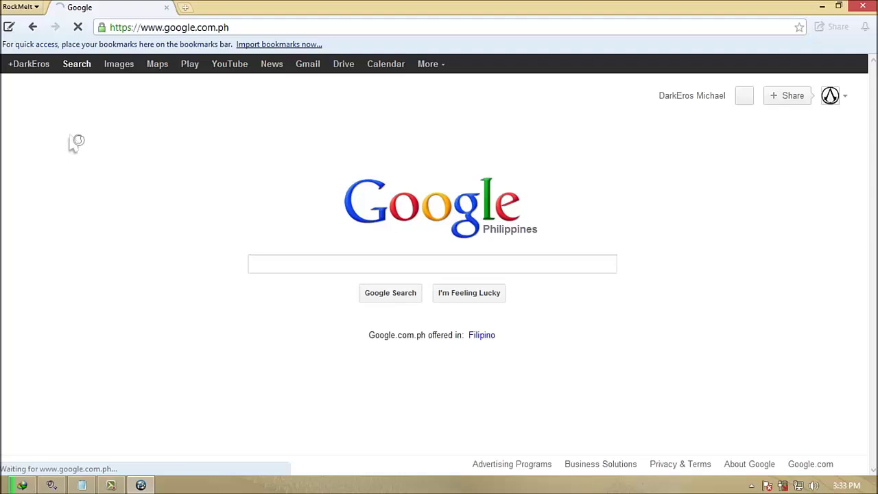
pyautogui.write('aba')
pyautogui.write('tract wallpaper')
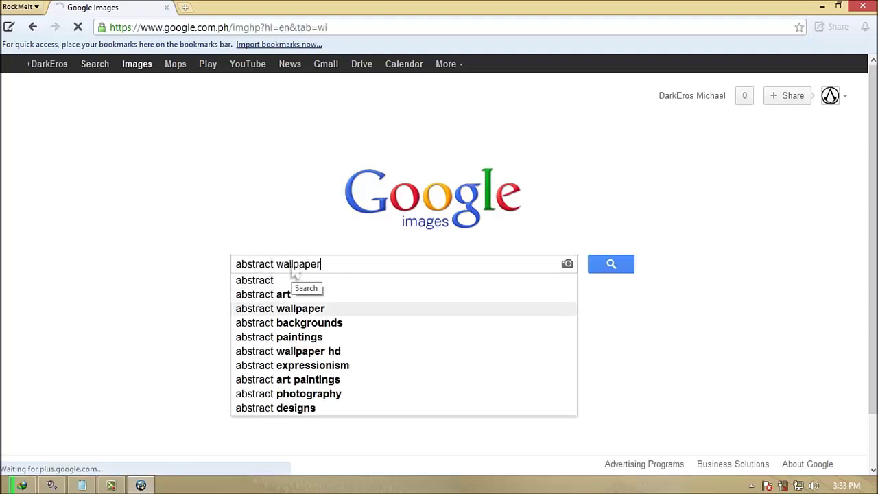
pyautogui.click(609, 267)
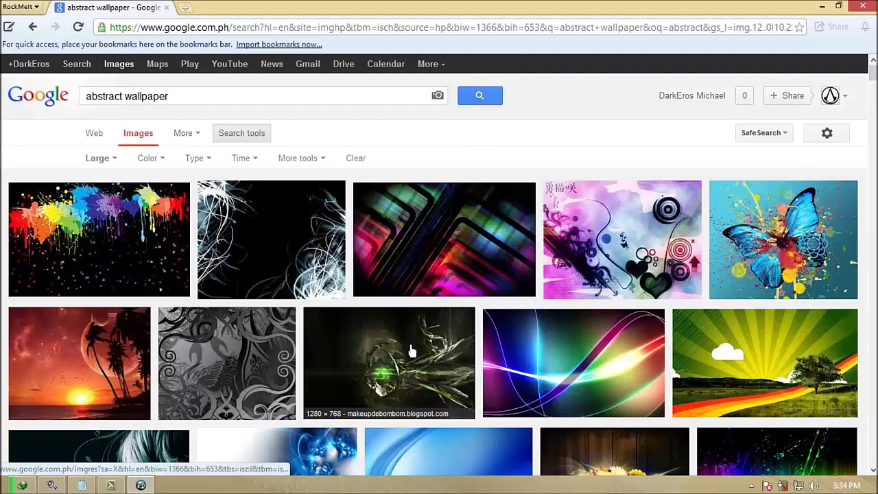
pyautogui.click(411, 351)
pyautogui.click(657, 245)
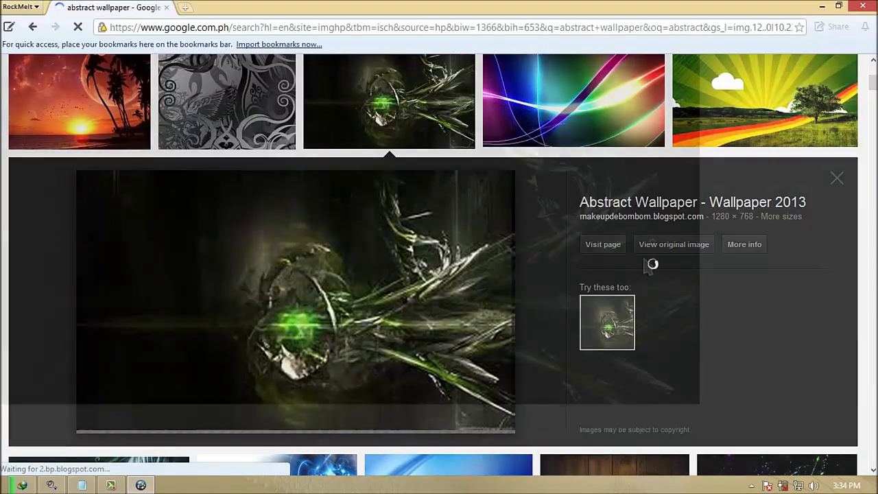
# Save the full-size image as Abstract-Wallpapers-.jpg in the Downloads folder.
pyautogui.rightClick(363, 180)
pyautogui.click(388, 188)
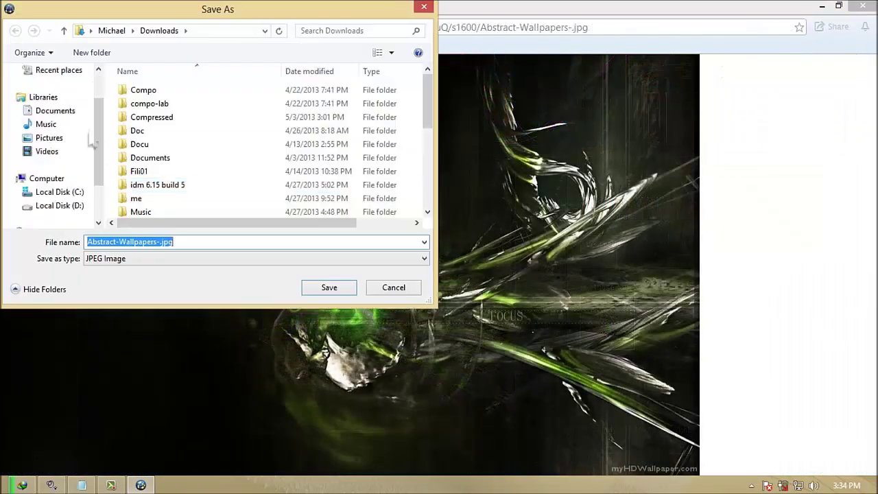
pyautogui.scroll(2, 103, 118)
pyautogui.click(48, 89)
pyautogui.scroll(-3, 171, 137)
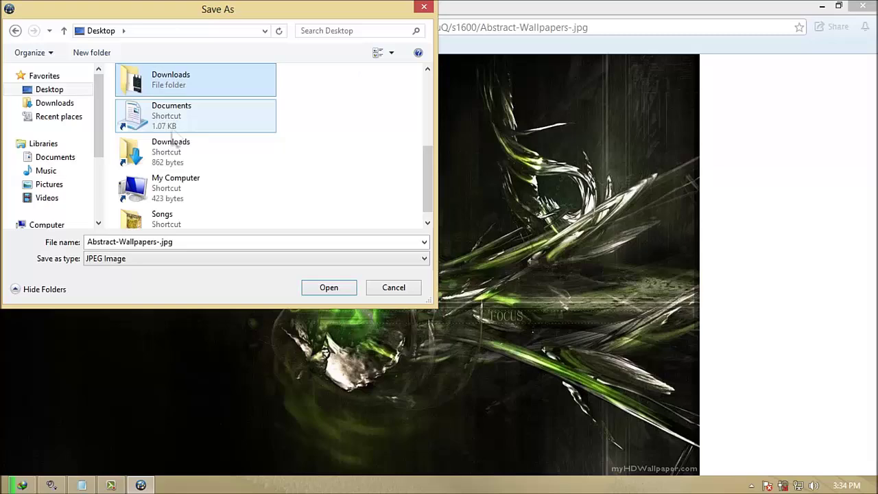
pyautogui.doubleClick(157, 76)
pyautogui.click(335, 287)
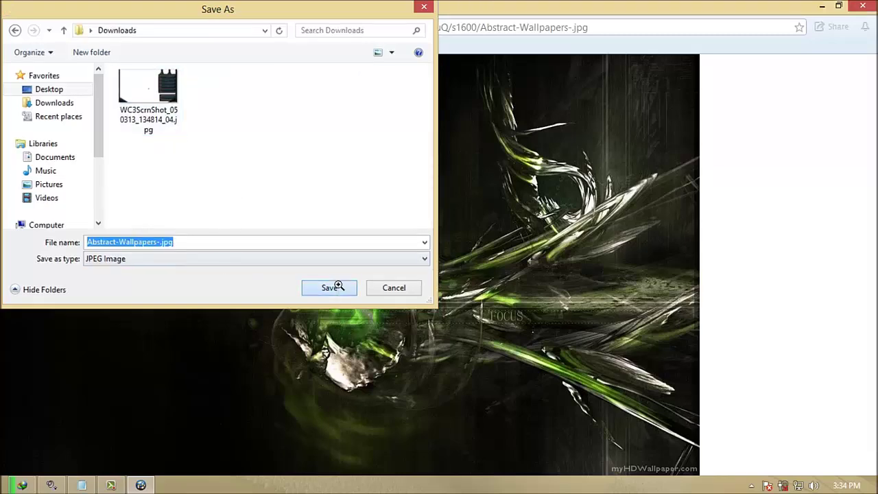
# Open Abstract-Wallpapers-.jpg from Downloads for editing in Paint.
pyautogui.click(822, 6)
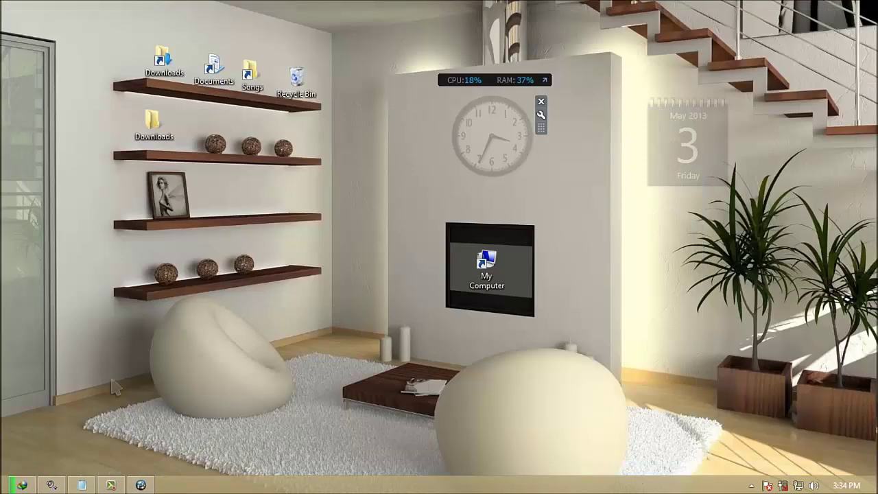
pyautogui.doubleClick(152, 125)
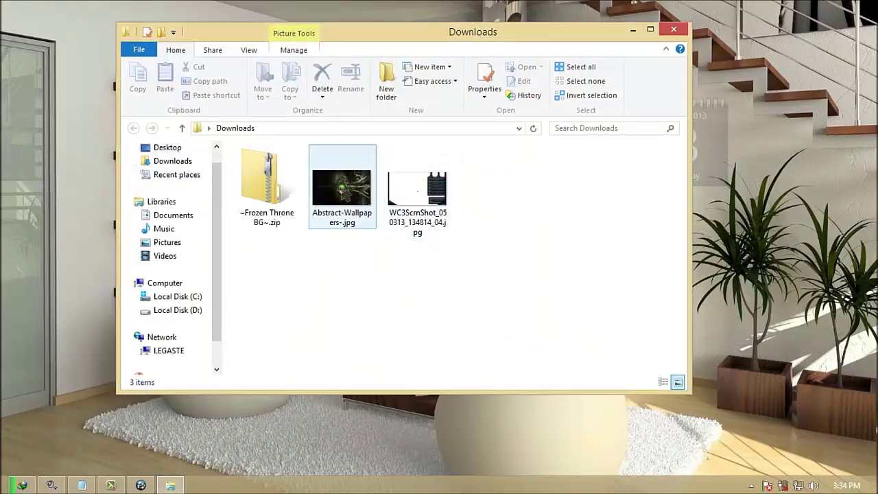
pyautogui.rightClick(320, 188)
pyautogui.click(364, 121)
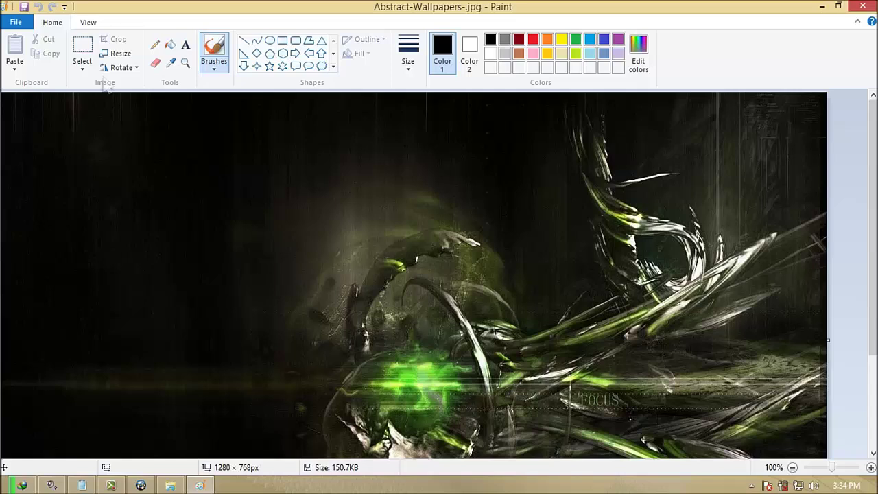
# Stretch the whole image to 1024 × 512 px without keeping the aspect ratio.
pyautogui.click(81, 66)
pyautogui.click(93, 143)
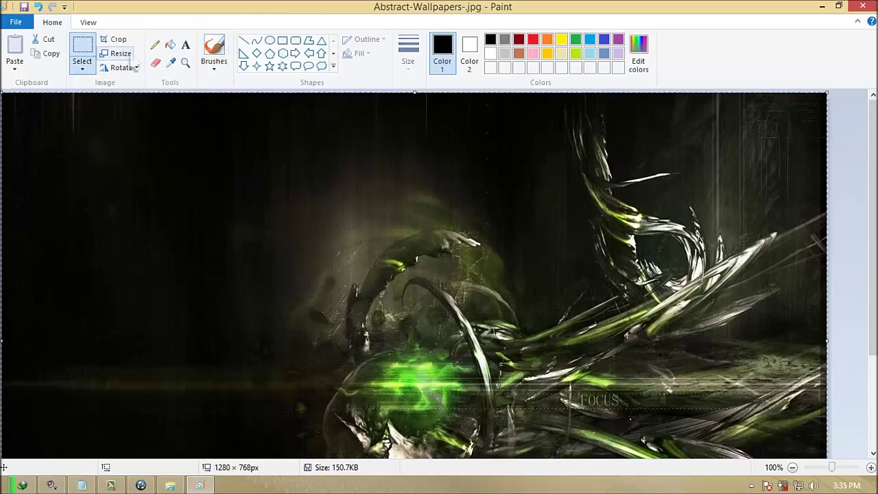
pyautogui.click(117, 53)
pyautogui.click(141, 101)
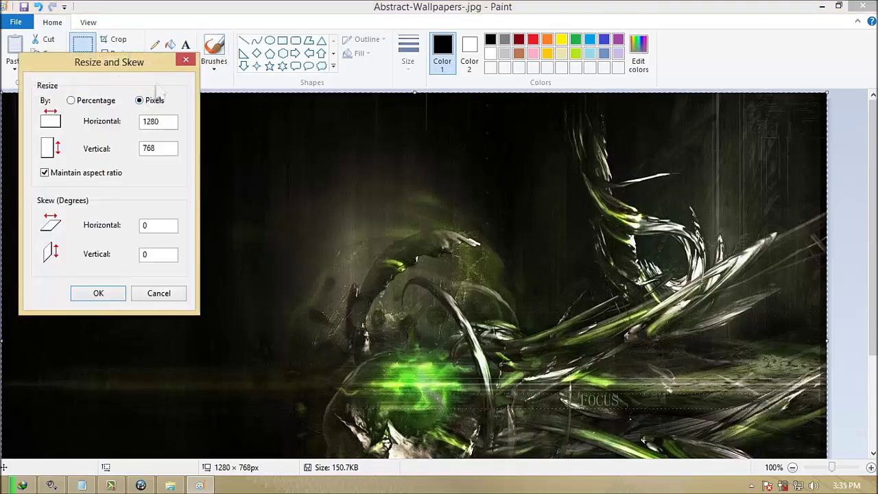
pyautogui.click(44, 173)
pyautogui.moveTo(169, 123); pyautogui.dragTo(119, 132)
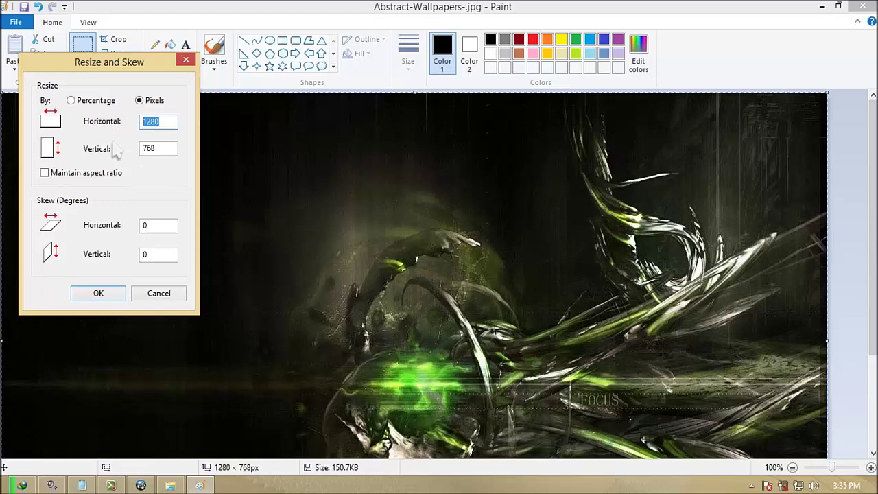
pyautogui.write('1024')
pyautogui.press('Tab')
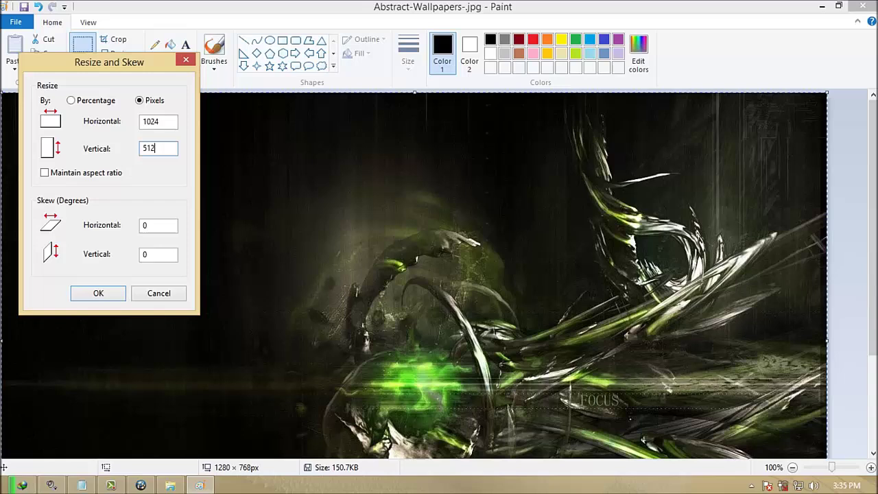
pyautogui.click(113, 297)
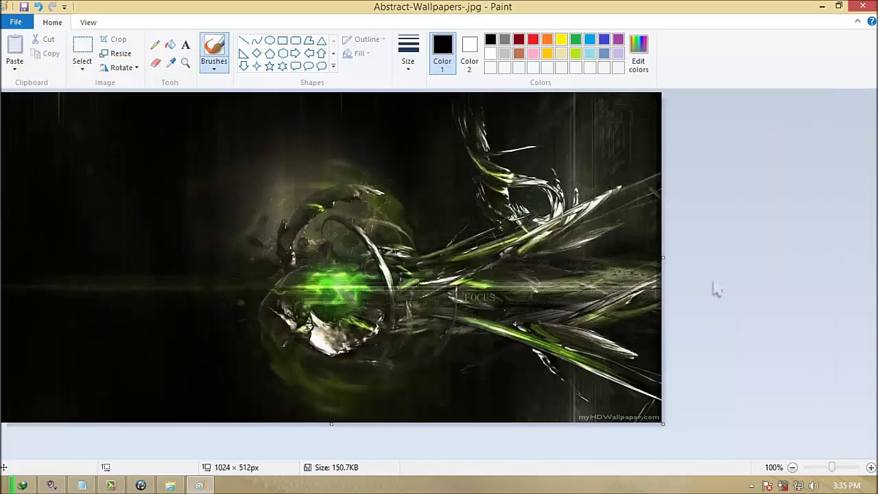
pyautogui.press('super')
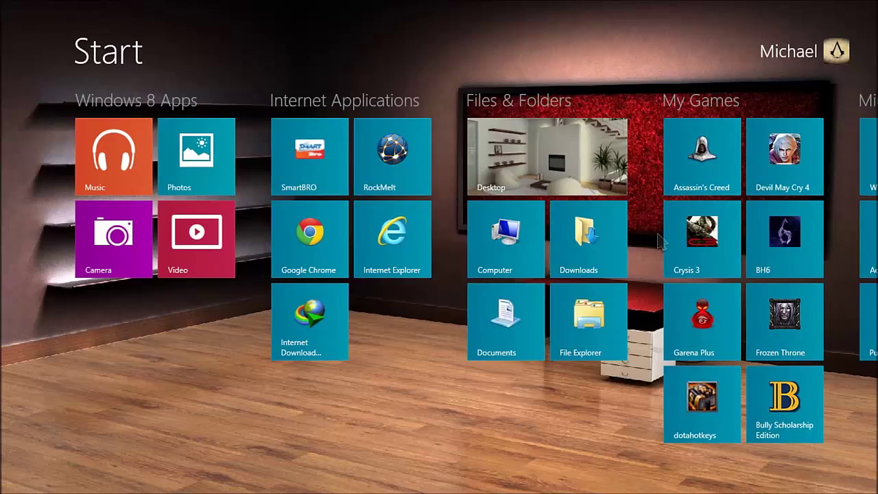
# Start a second, blank Paint window from a 'paint' search on the Start screen.
pyautogui.write('paint')
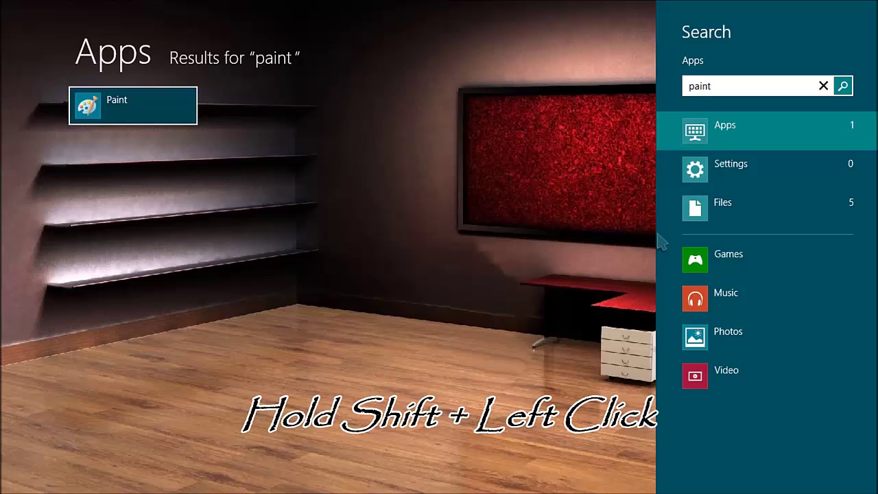
pyautogui.keyDown('shift'); pyautogui.click(119, 121); pyautogui.keyUp('shift')
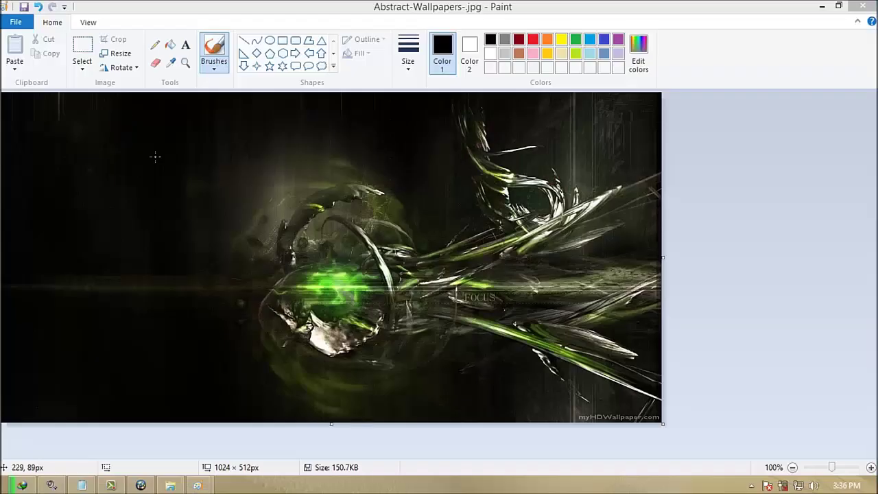
pyautogui.moveTo(197, 485)
pyautogui.click(271, 415)
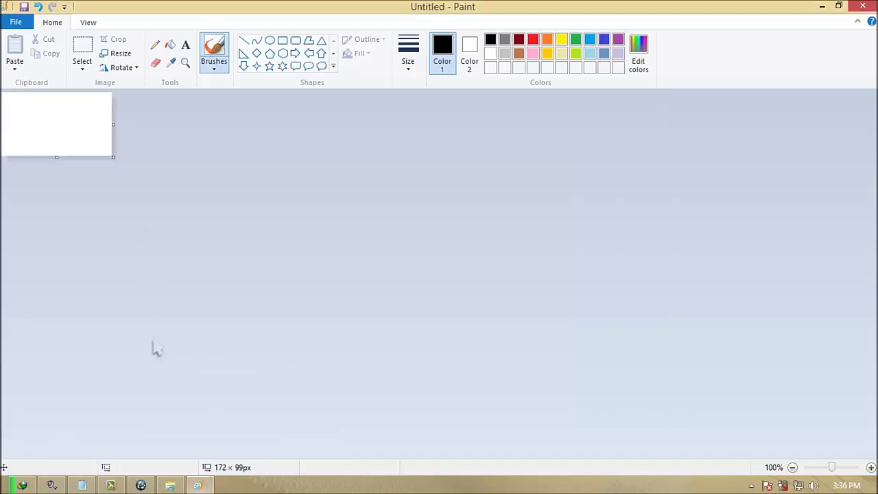
# Cut the wallpaper's top-left quarter (529 × 338 px) and switch to the blank image.
pyautogui.click(127, 419)
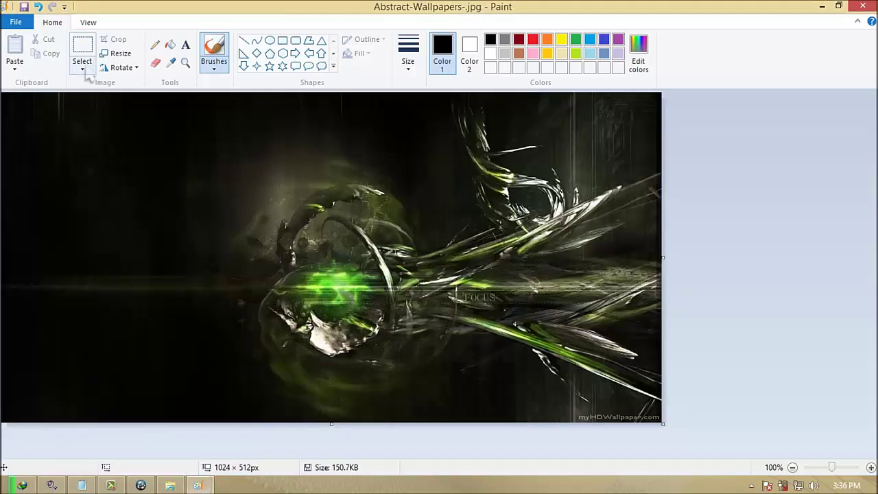
pyautogui.click(82, 66)
pyautogui.click(94, 142)
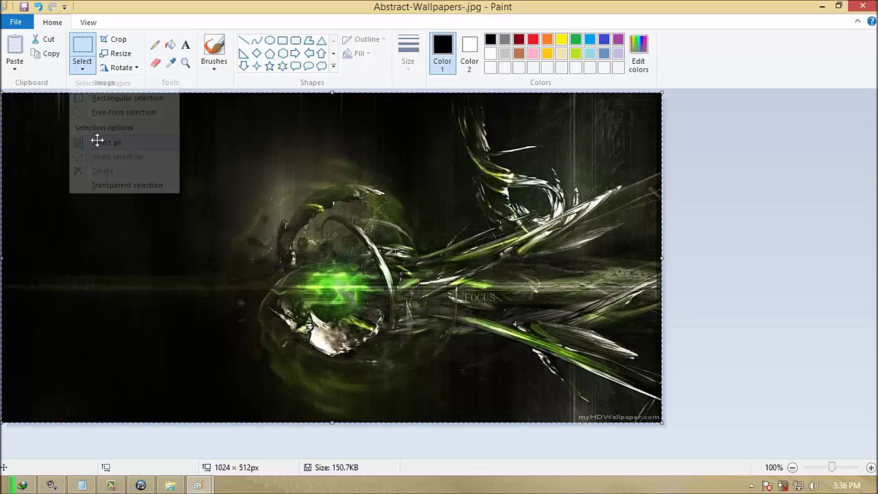
pyautogui.click(236, 96)
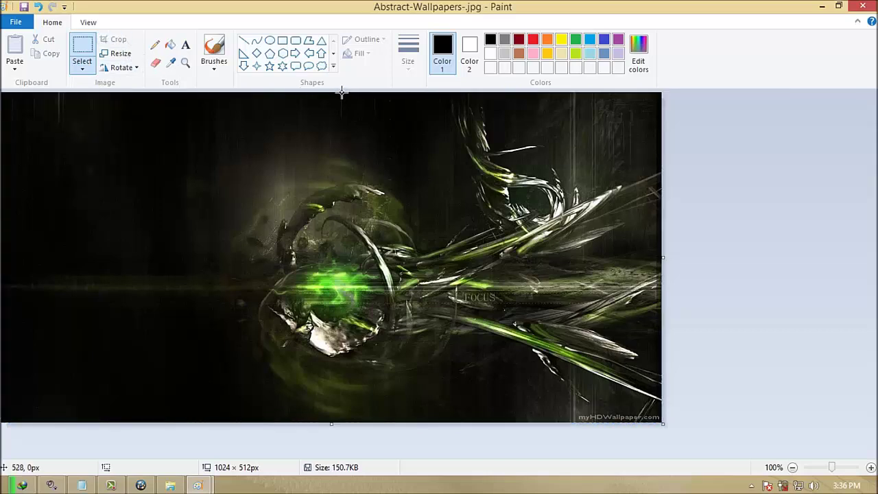
pyautogui.moveTo(342, 93); pyautogui.dragTo(2, 310)
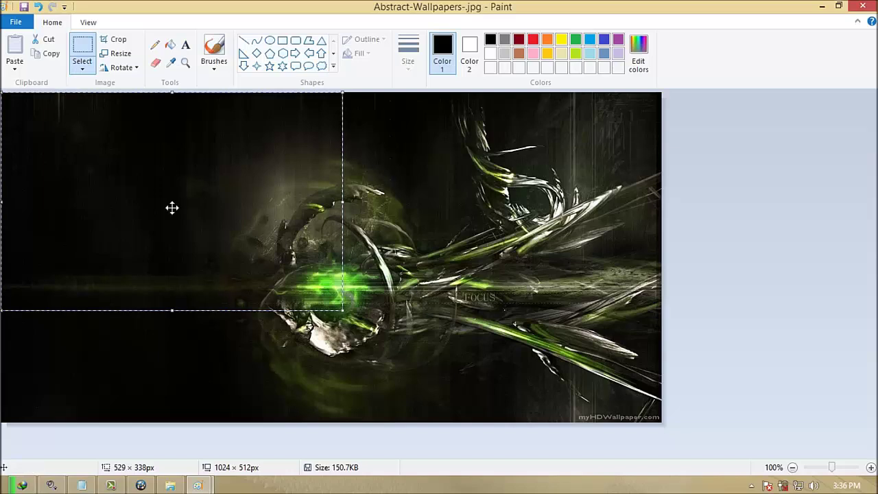
pyautogui.rightClick(218, 182)
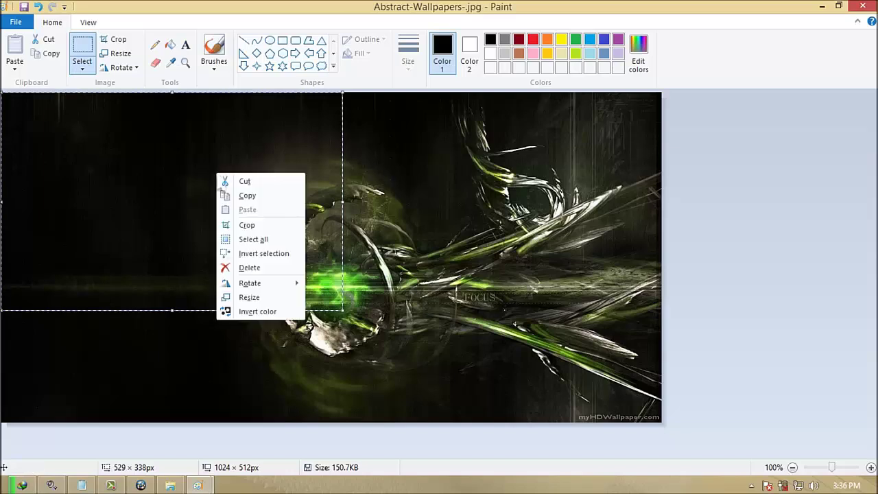
pyautogui.click(256, 181)
pyautogui.moveTo(198, 486)
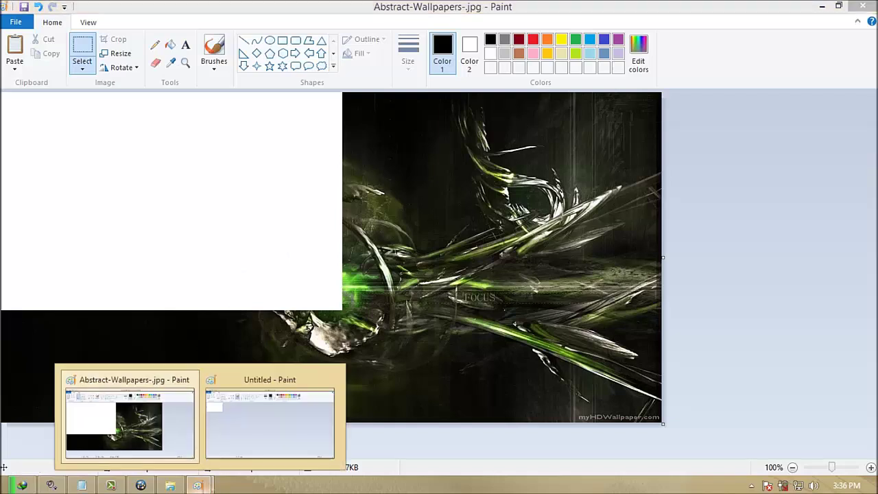
pyautogui.click(268, 425)
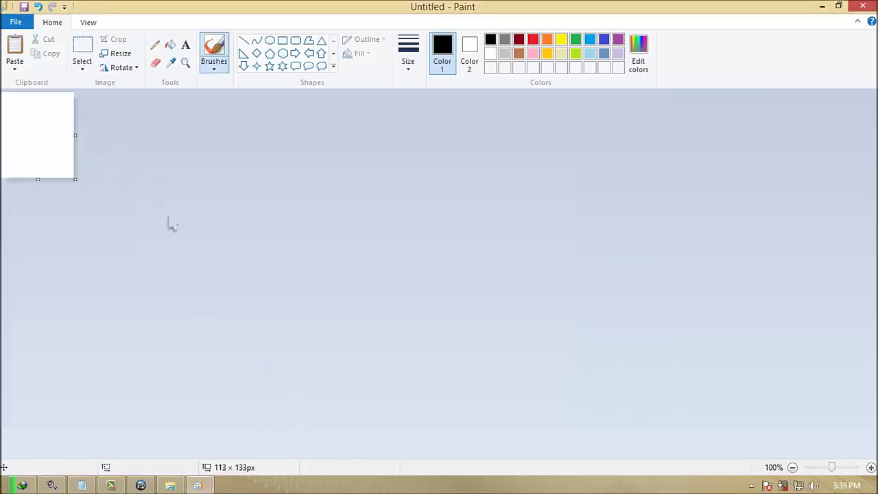
# Paste the cut piece and stretch the picture to 512 × 512 px.
pyautogui.hotkey('ctrl', 'v')
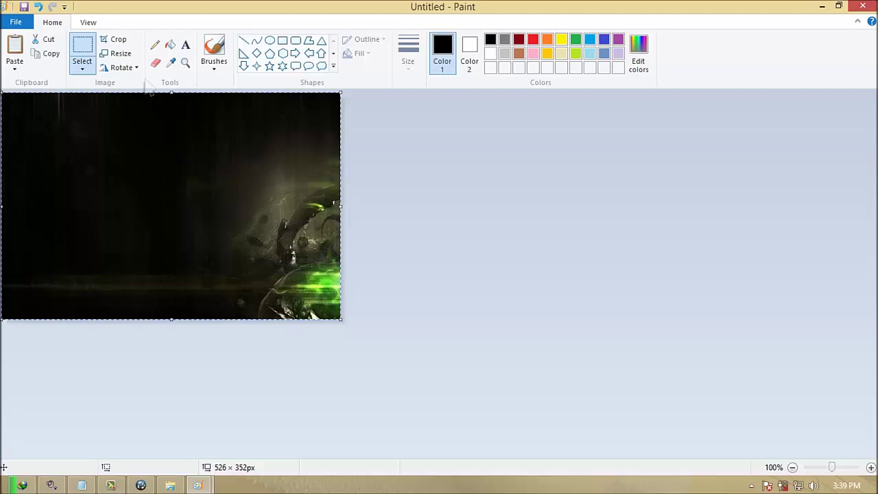
pyautogui.click(115, 54)
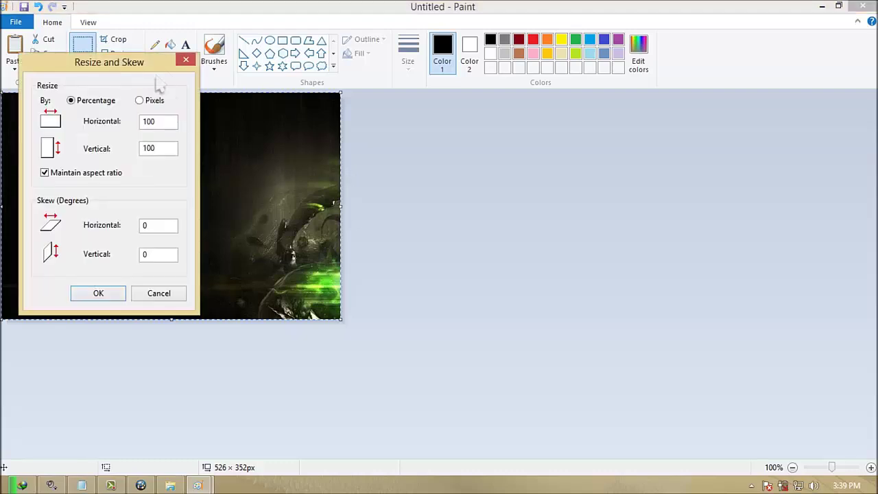
pyautogui.press('Escape')
pyautogui.click(249, 128)
pyautogui.click(114, 53)
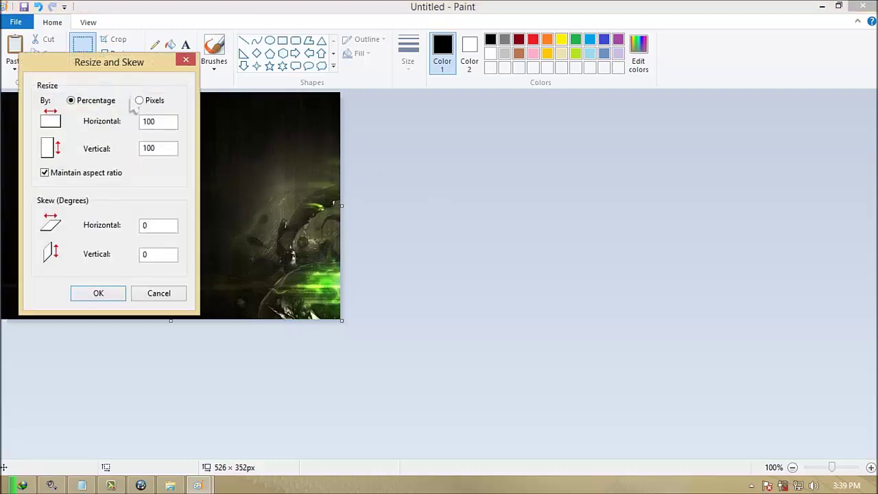
pyautogui.click(140, 101)
pyautogui.moveTo(173, 127); pyautogui.dragTo(127, 130)
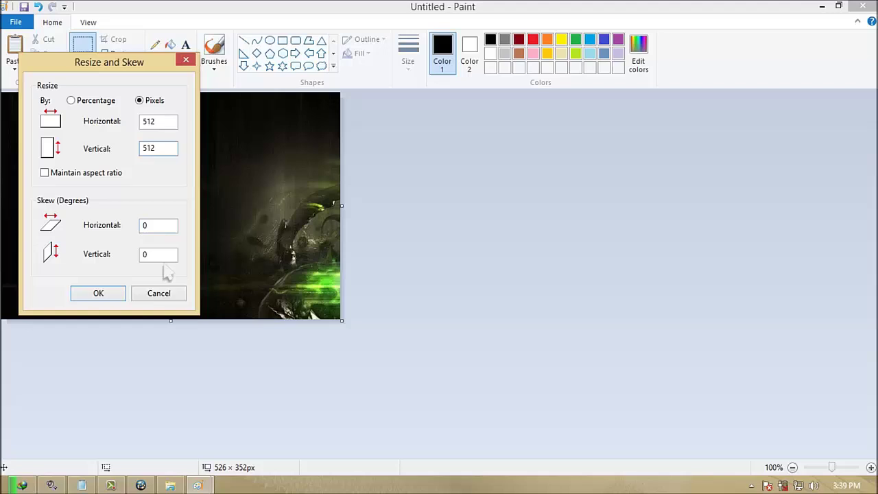
pyautogui.click(98, 293)
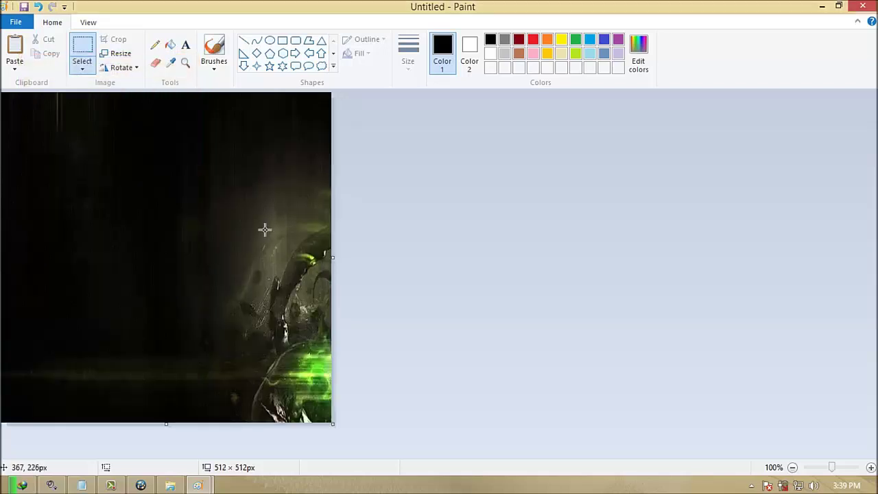
# Begin saving the picture as a JPEG in the Downloads folder.
pyautogui.click(17, 22)
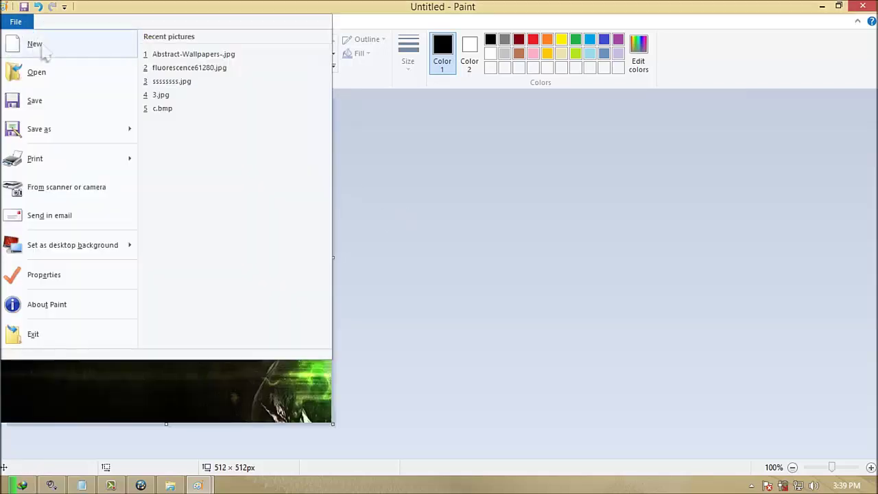
pyautogui.click(72, 103)
pyautogui.scroll(-3, 415, 217)
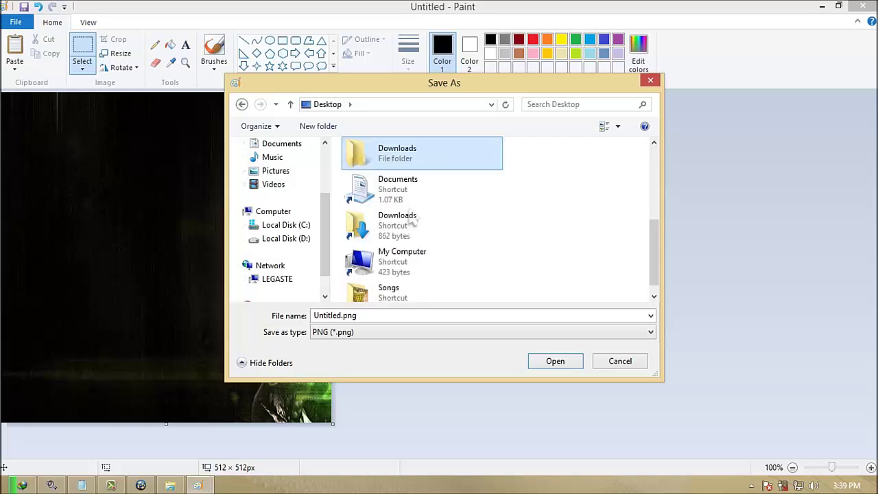
pyautogui.doubleClick(415, 218)
pyautogui.click(357, 335)
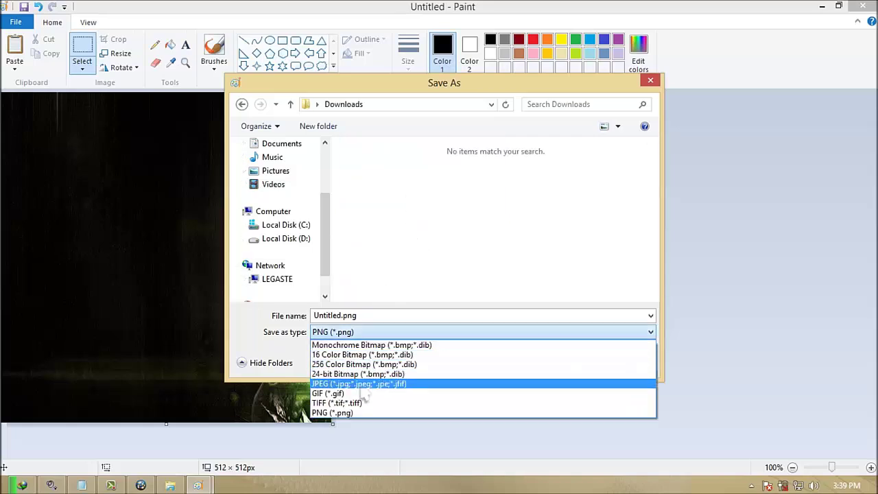
pyautogui.click(359, 384)
# Create a new BG folder in Downloads and save the picture there as BackgroundTL.jpg.
pyautogui.click(319, 126)
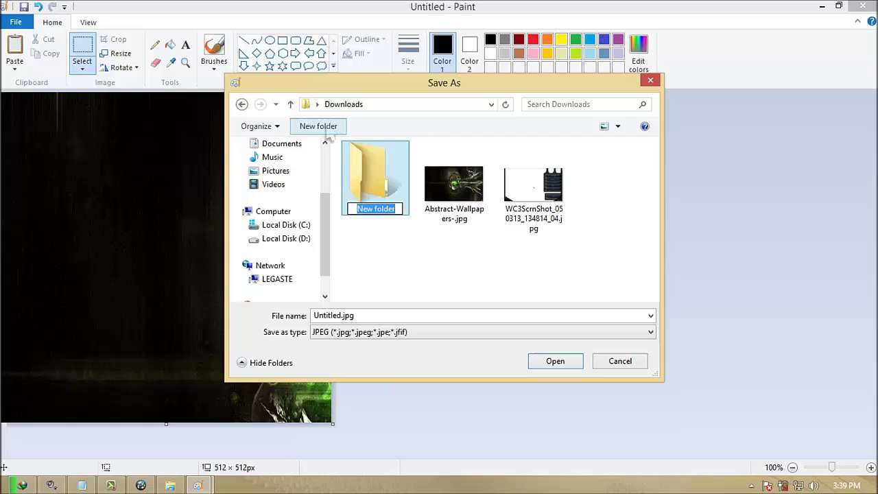
pyautogui.write('BG')
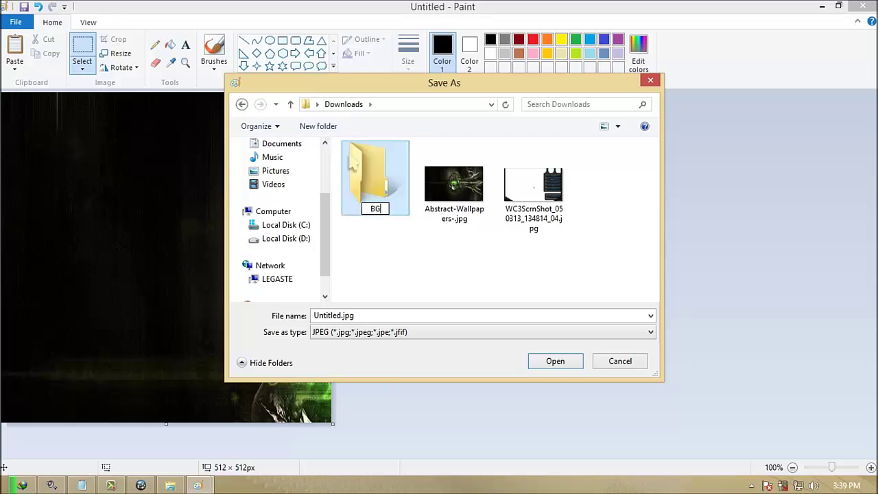
pyautogui.press('Return')
pyautogui.doubleClick(349, 163)
pyautogui.click(369, 318)
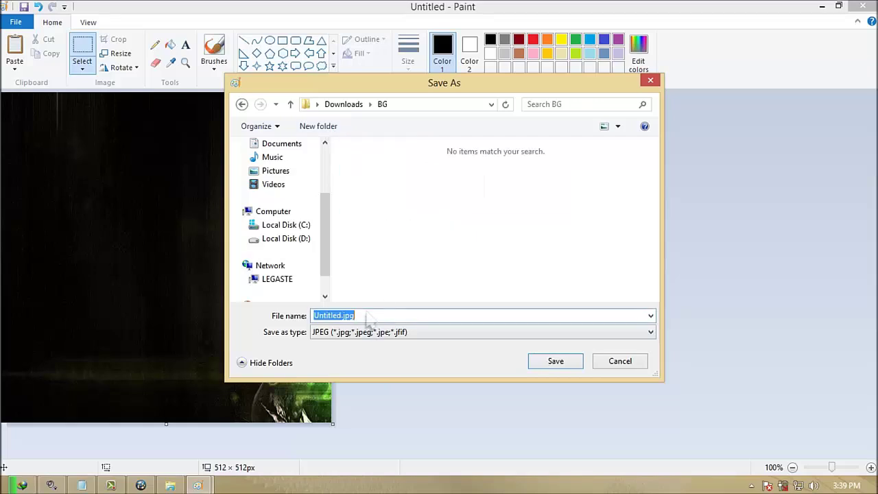
pyautogui.write('BackgroundTL')
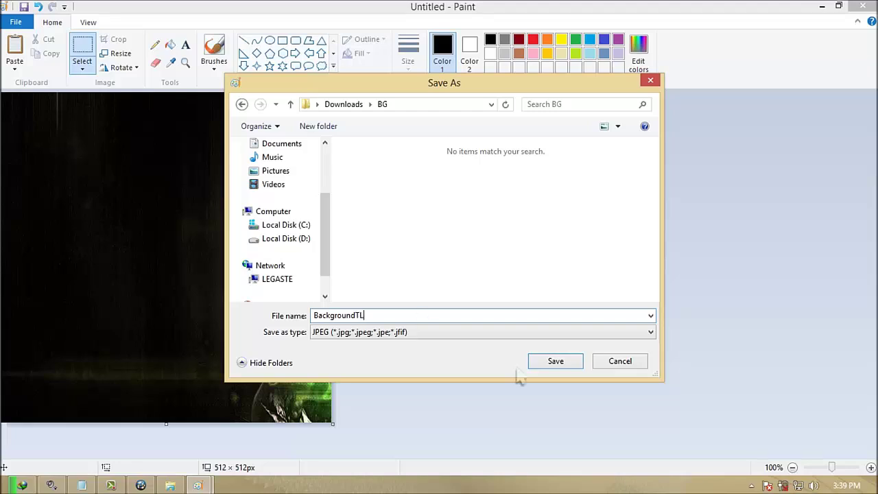
pyautogui.click(557, 365)
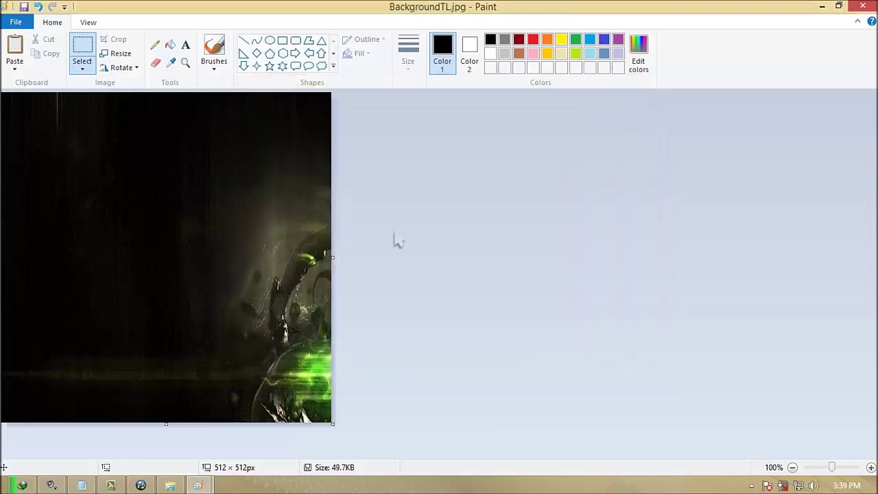
# Start a new blank picture and return to the Abstract-Wallpapers image.
pyautogui.hotkey('ctrl', 'n')
pyautogui.moveTo(197, 485)
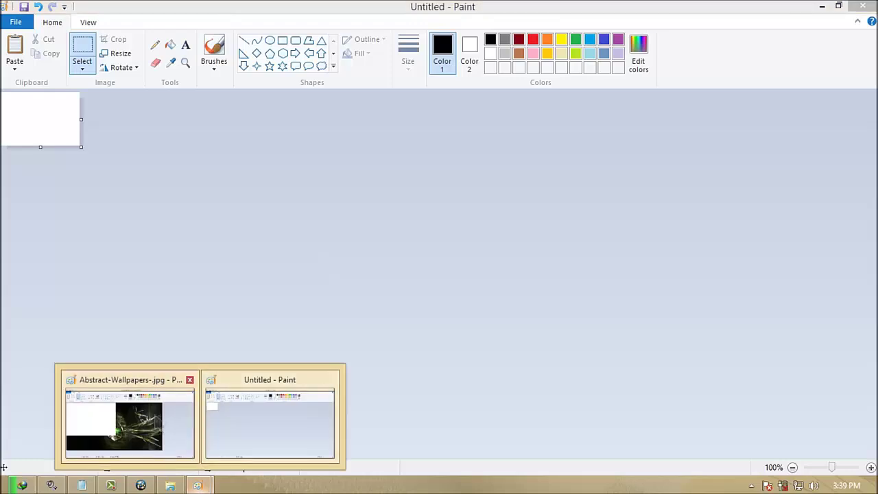
pyautogui.click(117, 412)
# Cut the top-right region out of the wallpaper, leaving that area white.
pyautogui.click(82, 66)
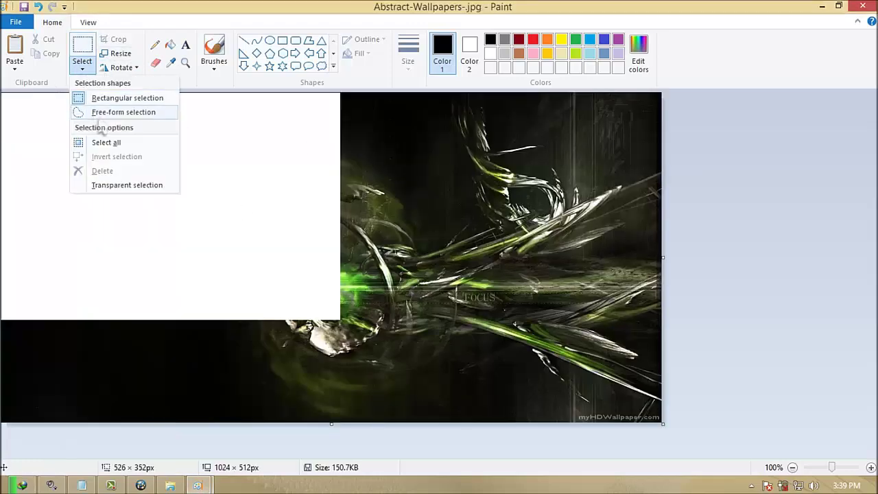
pyautogui.click(103, 142)
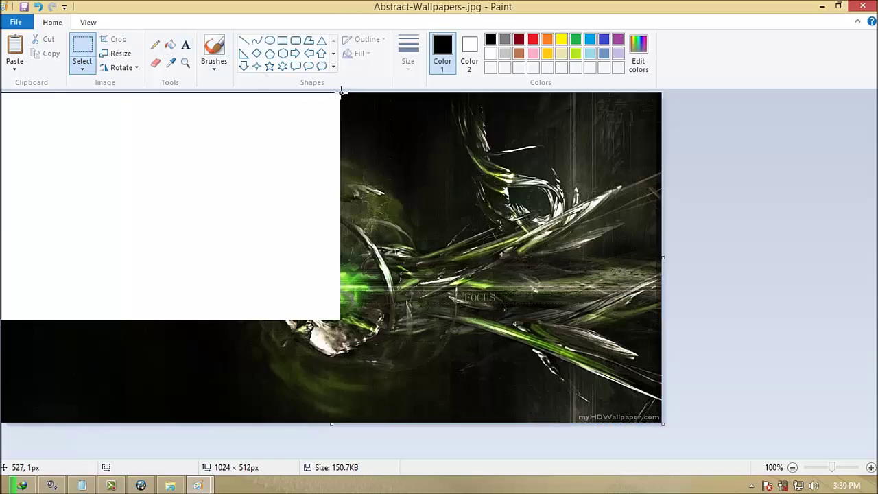
pyautogui.moveTo(341, 93); pyautogui.dragTo(638, 321)
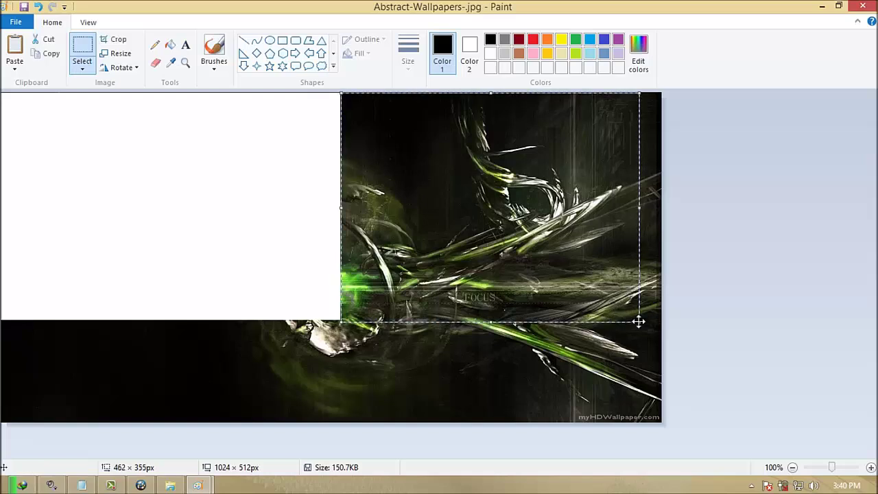
pyautogui.click(770, 264)
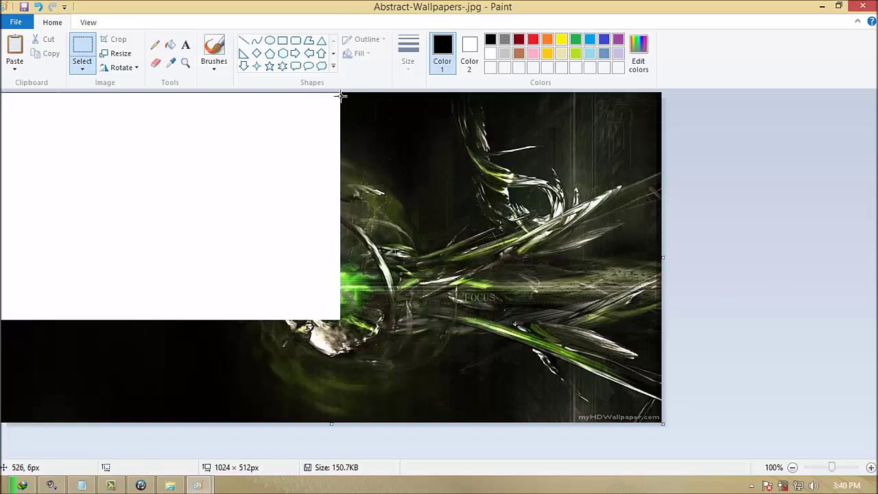
pyautogui.moveTo(341, 93); pyautogui.dragTo(663, 320)
pyautogui.rightClick(530, 236)
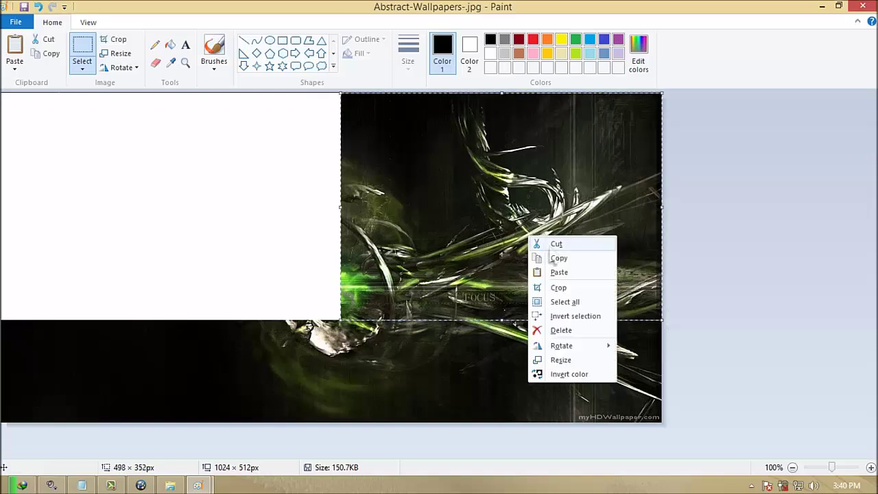
pyautogui.click(555, 329)
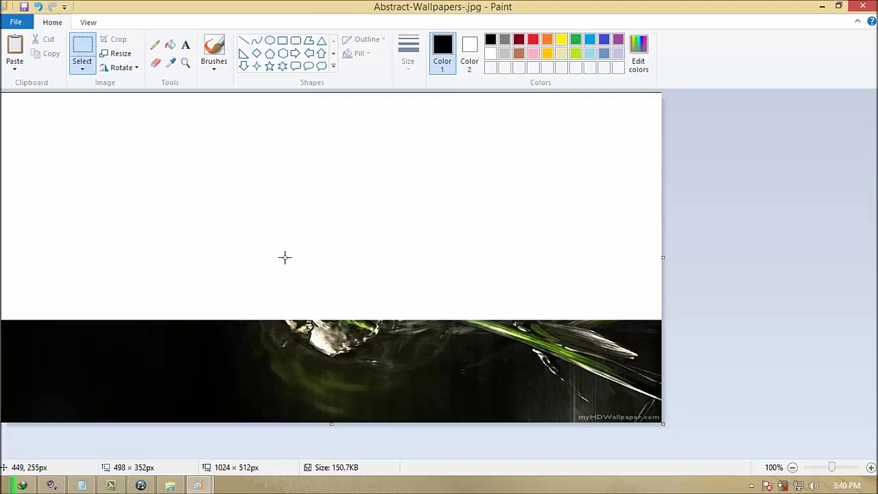
# Paste the cut top-right section into the blank Untitled picture.
pyautogui.moveTo(206, 486)
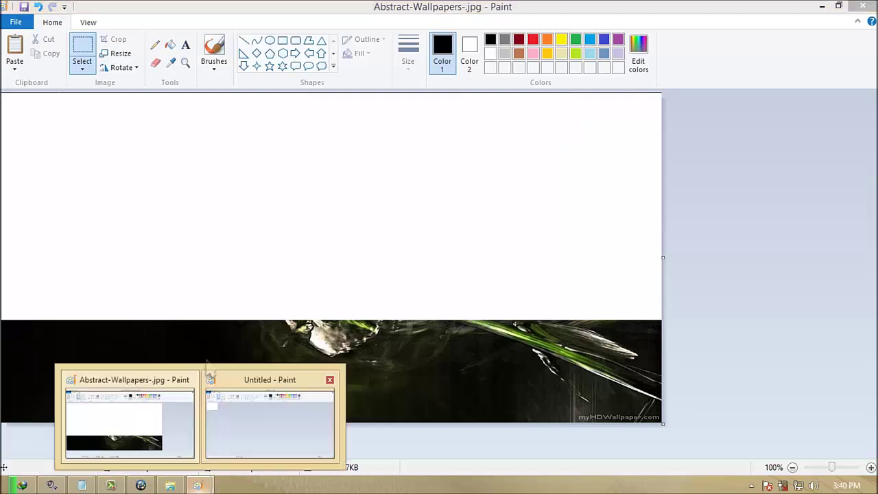
pyautogui.click(251, 434)
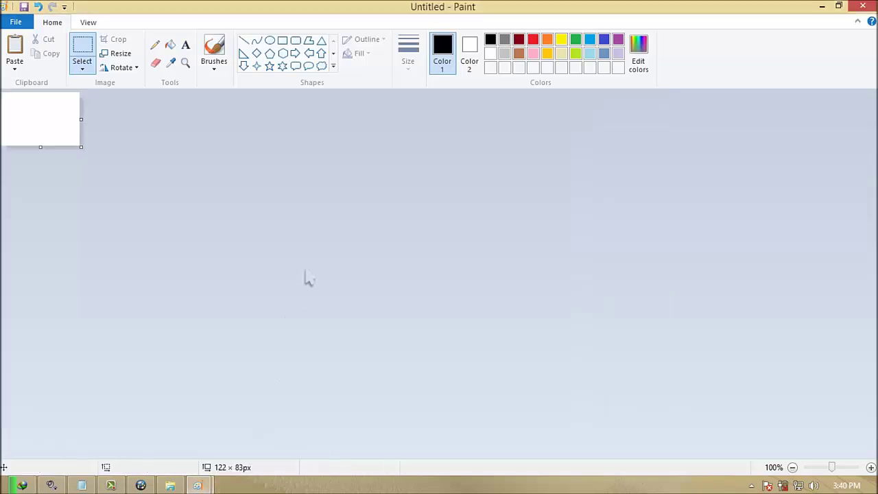
pyautogui.rightClick(46, 101)
pyautogui.click(64, 138)
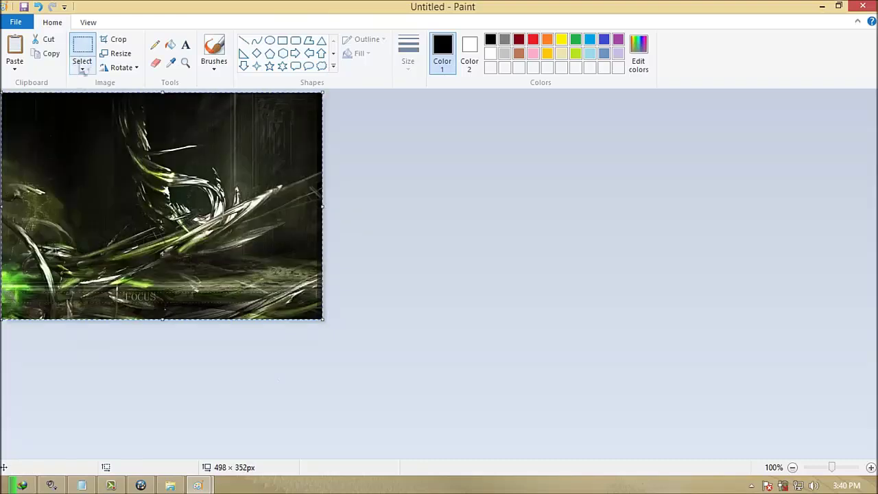
pyautogui.click(448, 182)
# Stretch the pasted section to 512 × 512 px with the aspect ratio unlocked.
pyautogui.click(121, 55)
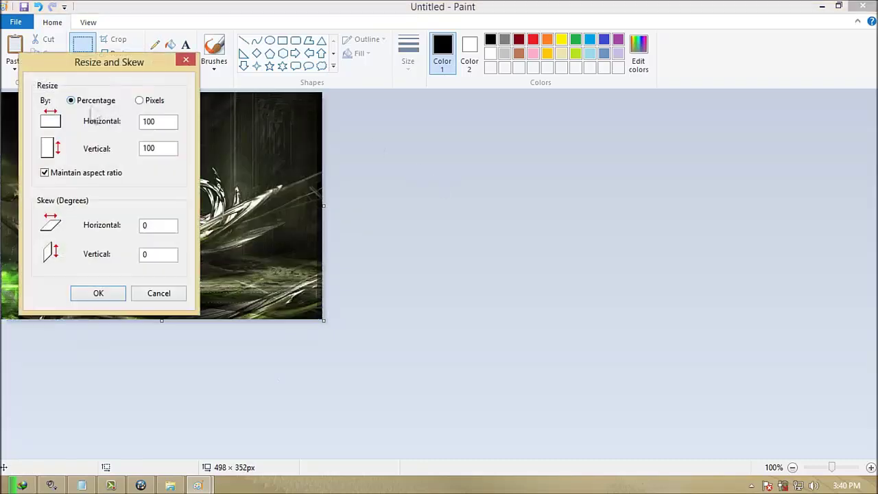
pyautogui.click(58, 172)
pyautogui.click(140, 100)
pyautogui.moveTo(171, 122); pyautogui.dragTo(139, 134)
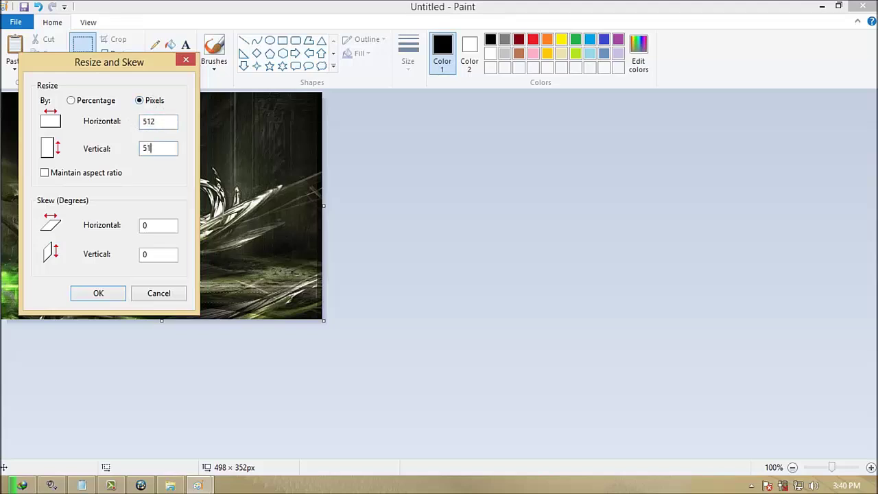
pyautogui.click(91, 298)
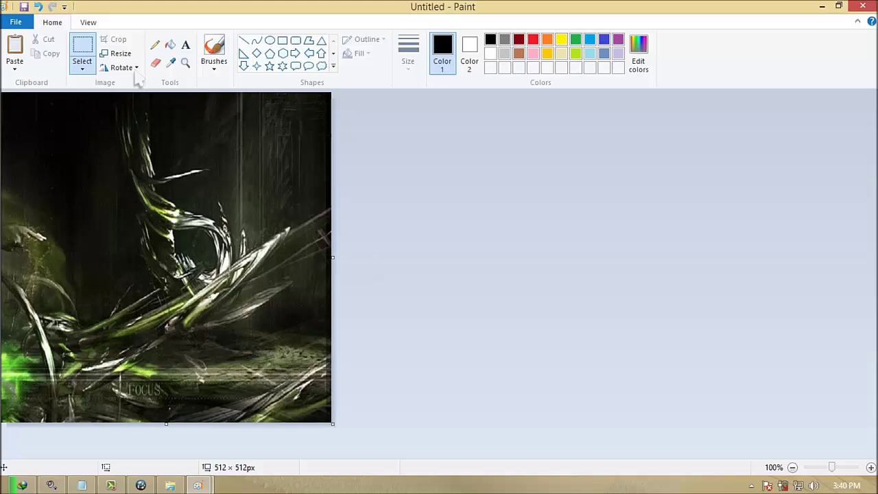
# Save the piece as JPEG BackgroundTR.jpg in the BG folder, then start a new blank image.
pyautogui.hotkey('ctrl', 's')
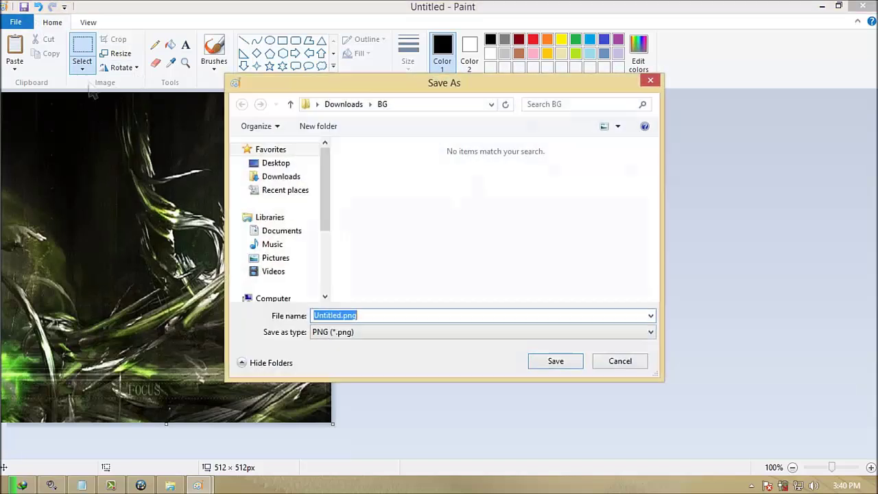
pyautogui.click(377, 331)
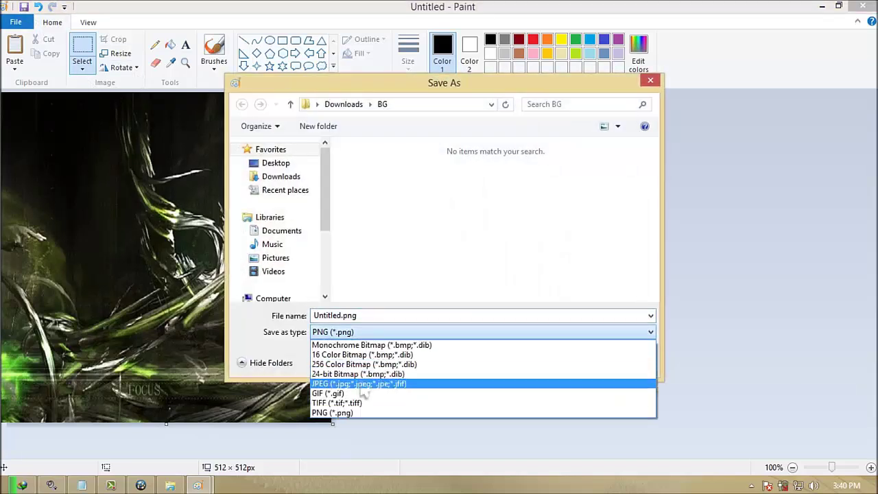
pyautogui.click(364, 386)
pyautogui.click(375, 194)
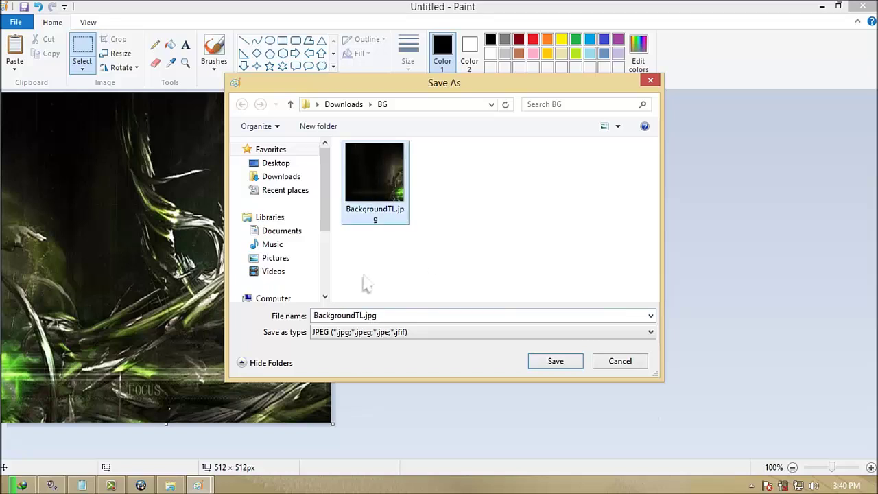
pyautogui.click(366, 316)
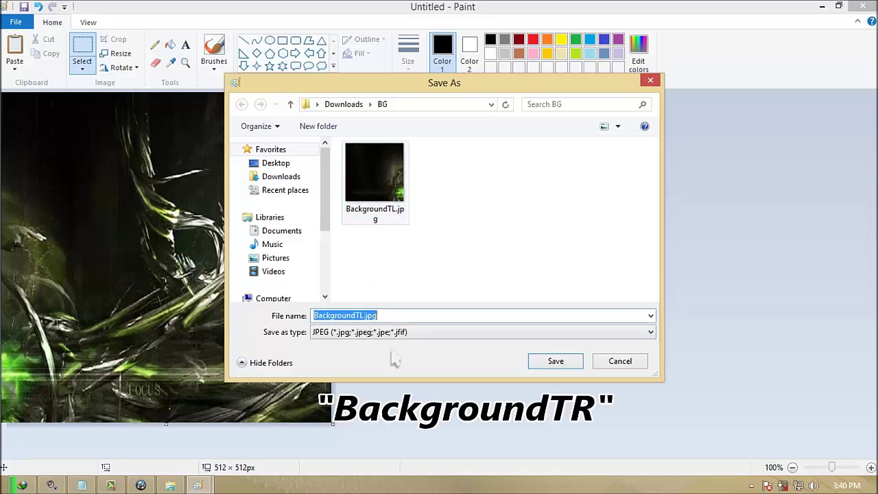
pyautogui.press('End')
pyautogui.press('BackSpace')
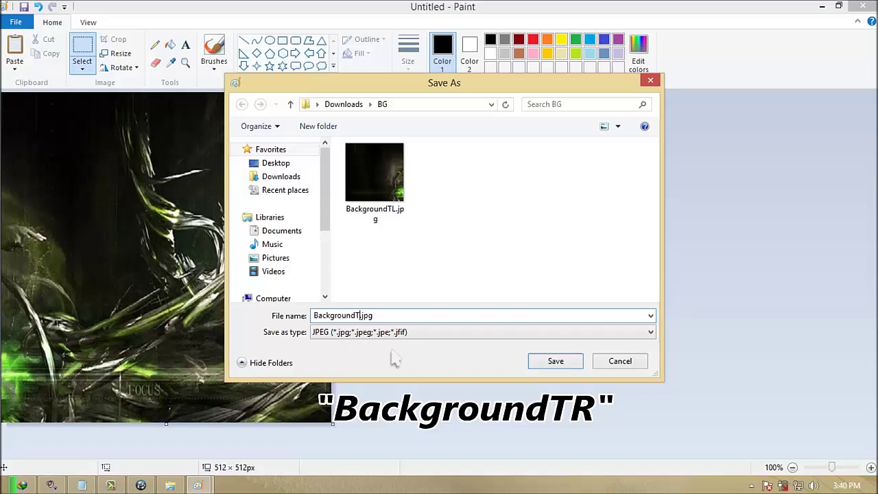
pyautogui.write('R')
pyautogui.click(556, 362)
pyautogui.hotkey('ctrl', 'n')
# Rectangle-select and cut the wallpaper's bottom-left 513 × 158 px section, then switch to Untitled.
pyautogui.moveTo(197, 486)
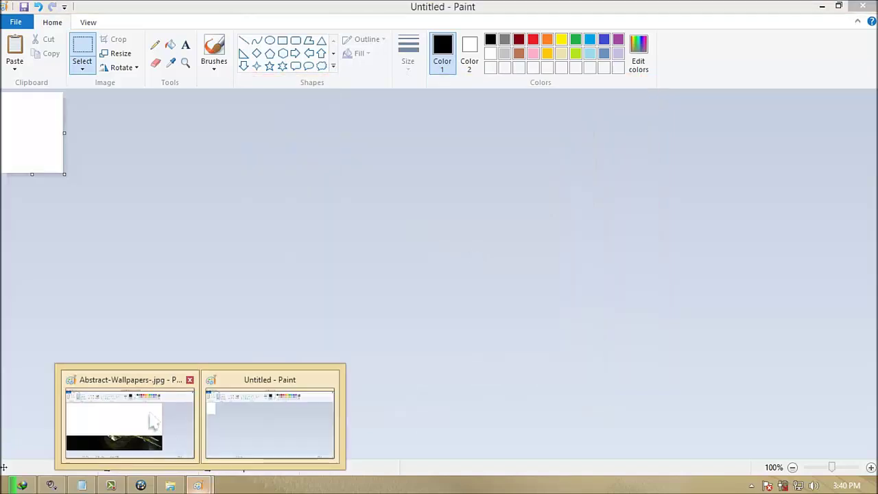
pyautogui.click(165, 384)
pyautogui.click(81, 66)
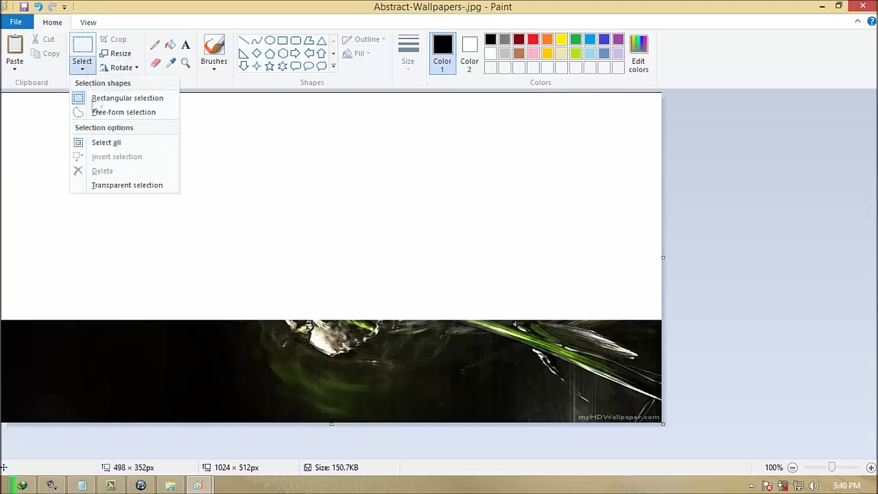
pyautogui.click(82, 45)
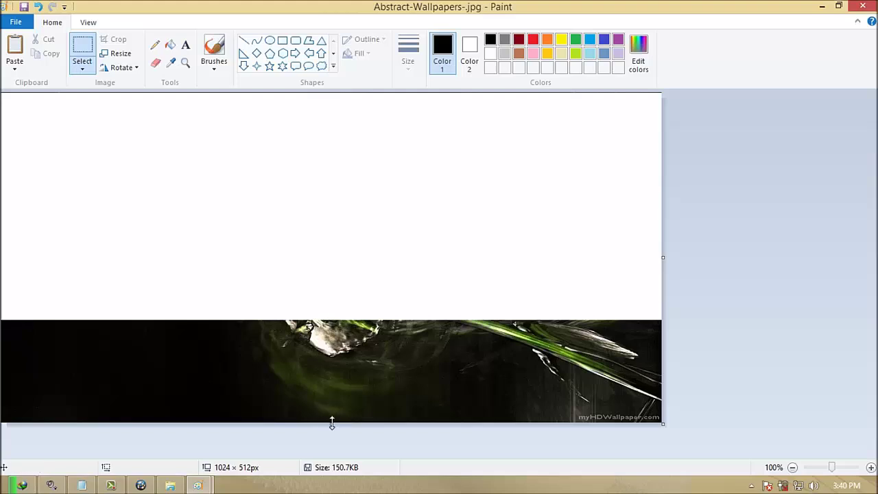
pyautogui.moveTo(331, 421); pyautogui.dragTo(1, 320)
pyautogui.rightClick(85, 365)
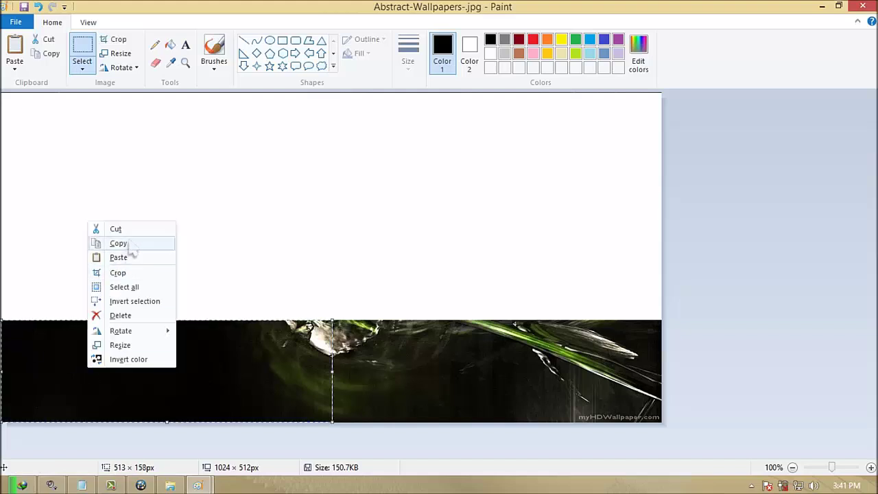
pyautogui.click(129, 229)
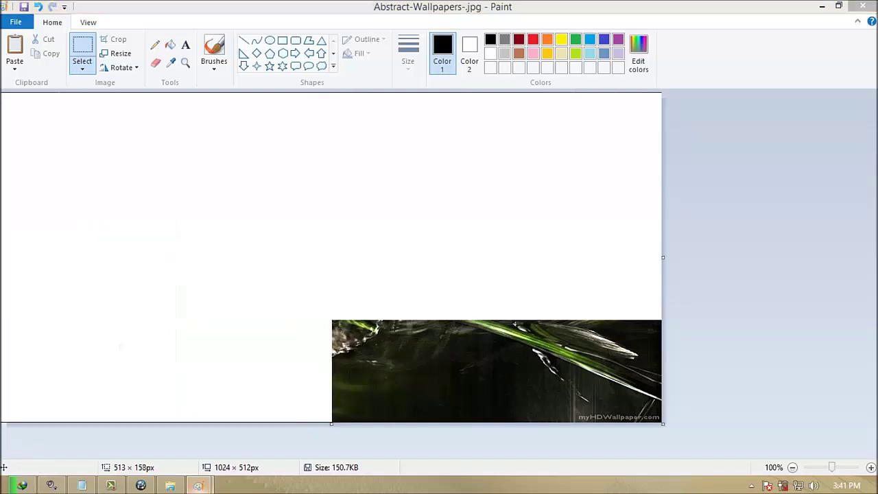
pyautogui.moveTo(197, 484)
pyautogui.click(263, 399)
# Paste the bottom-left piece onto the canvas and resize it to 512 × 256 px.
pyautogui.rightClick(21, 136)
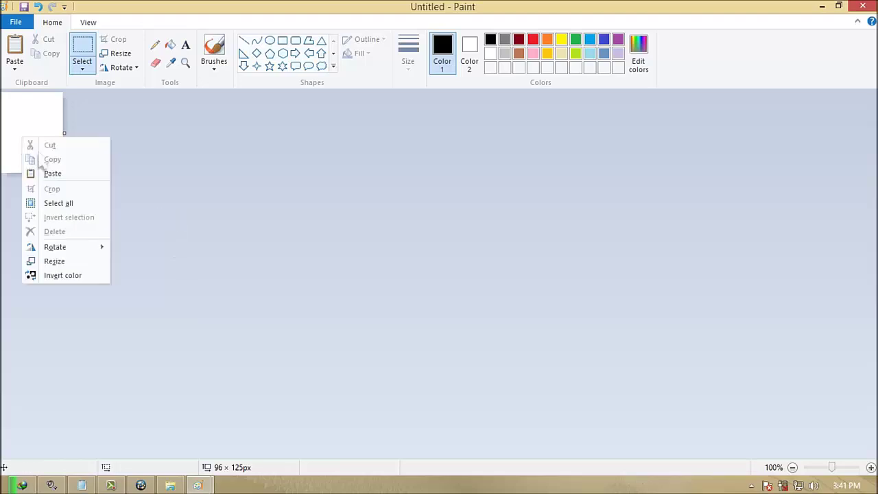
pyautogui.click(52, 172)
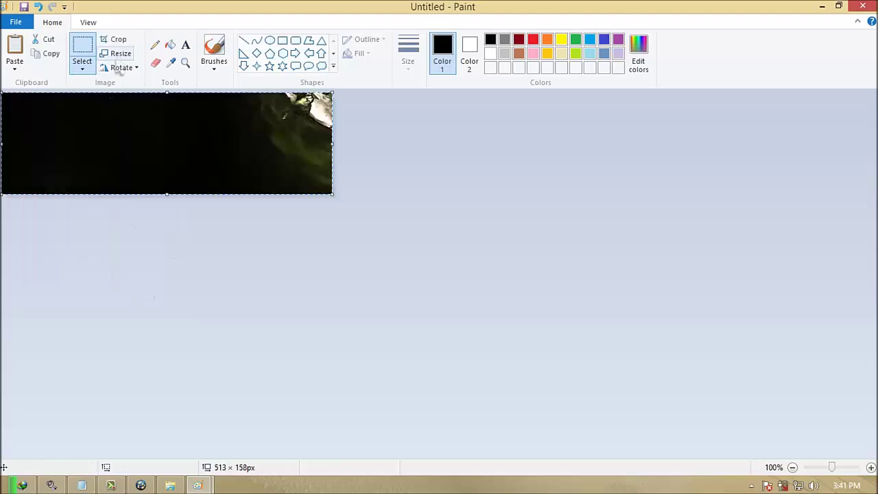
pyautogui.click(129, 127)
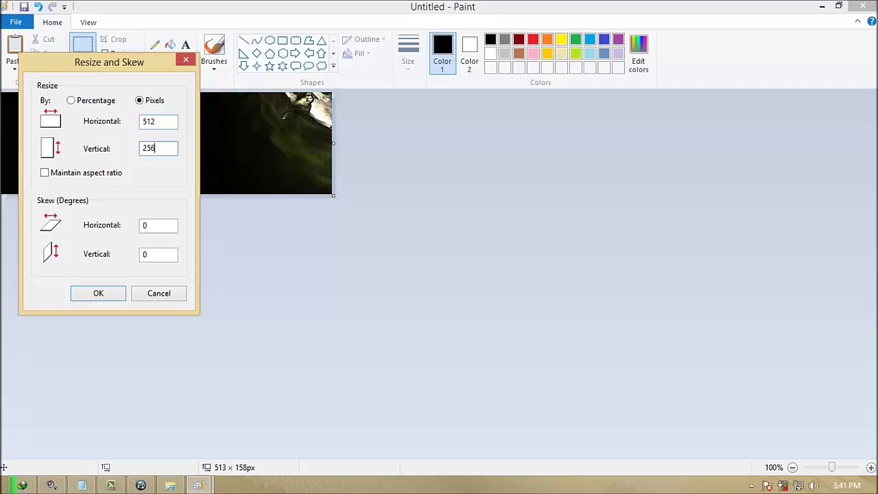
pyautogui.click(116, 296)
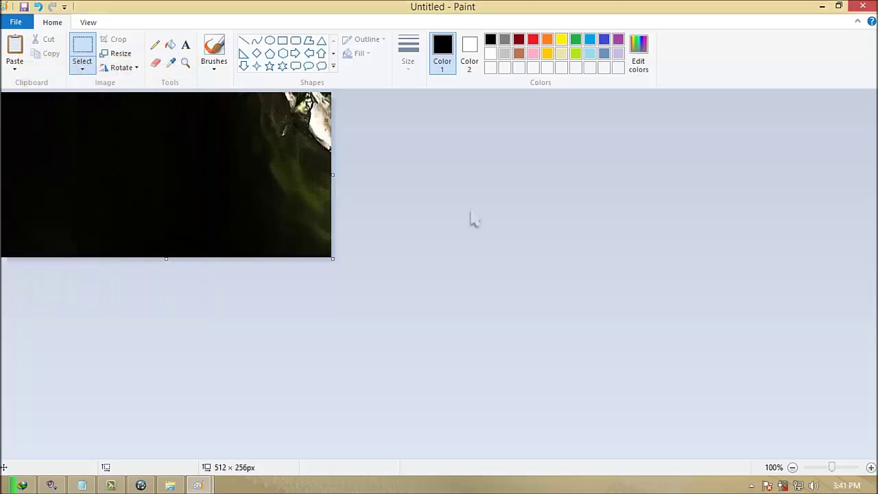
# Save the bottom-left piece as a JPEG named BackgroundBL.jpg in the BG folder.
pyautogui.hotkey('ctrl', 's')
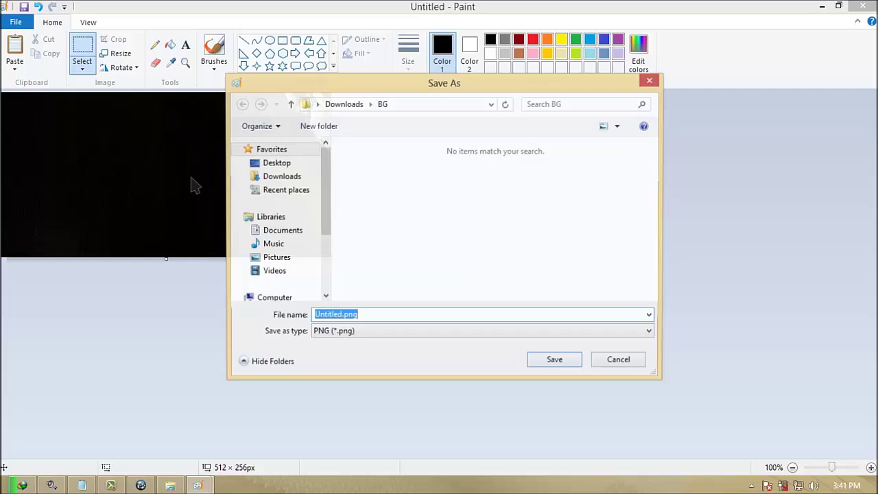
pyautogui.click(386, 331)
pyautogui.click(379, 384)
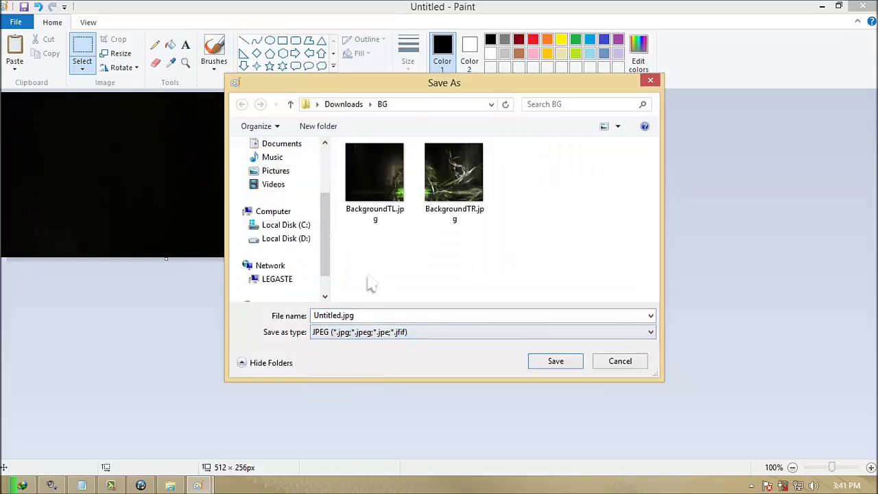
pyautogui.click(369, 215)
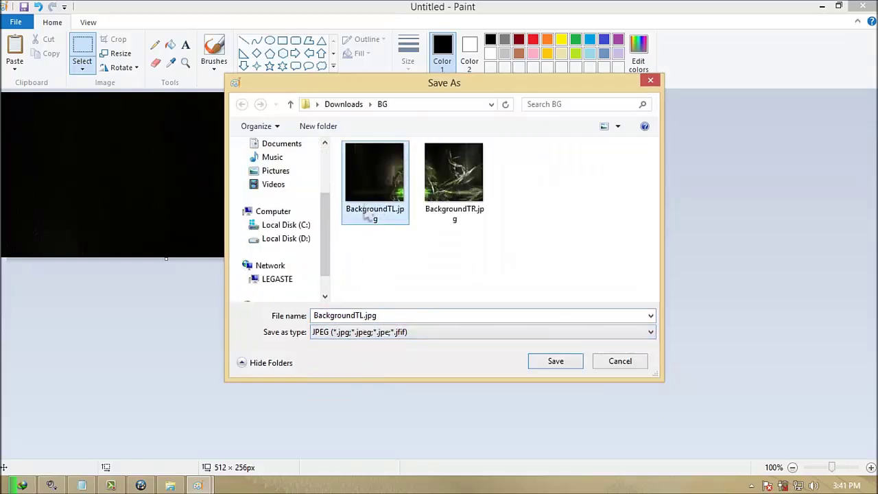
pyautogui.click(370, 317)
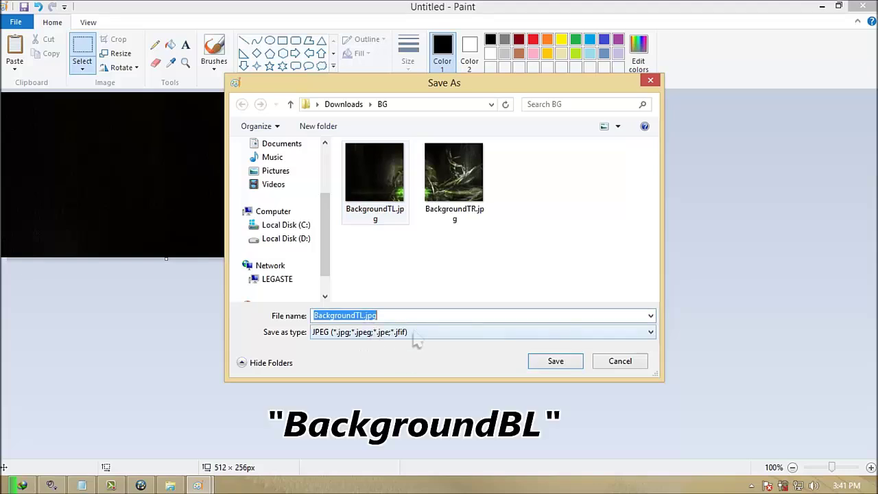
pyautogui.press('End')
pyautogui.press('BackSpace')
pyautogui.press('BackSpace')
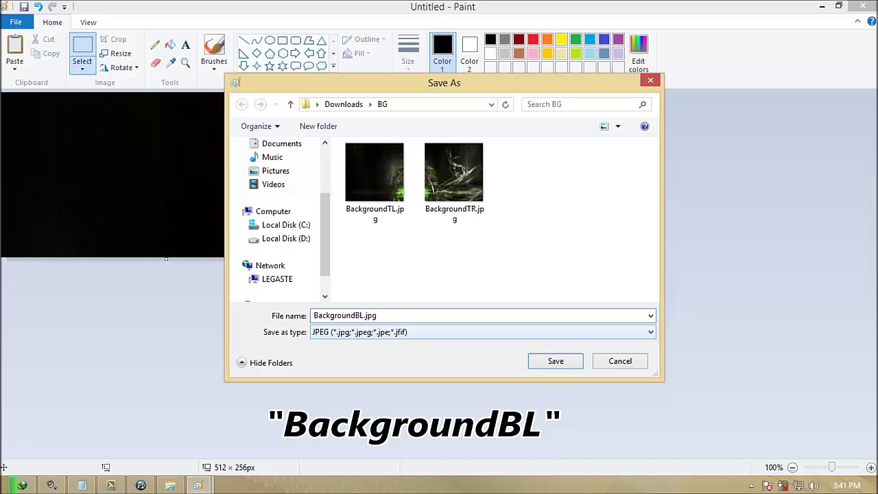
pyautogui.click(557, 365)
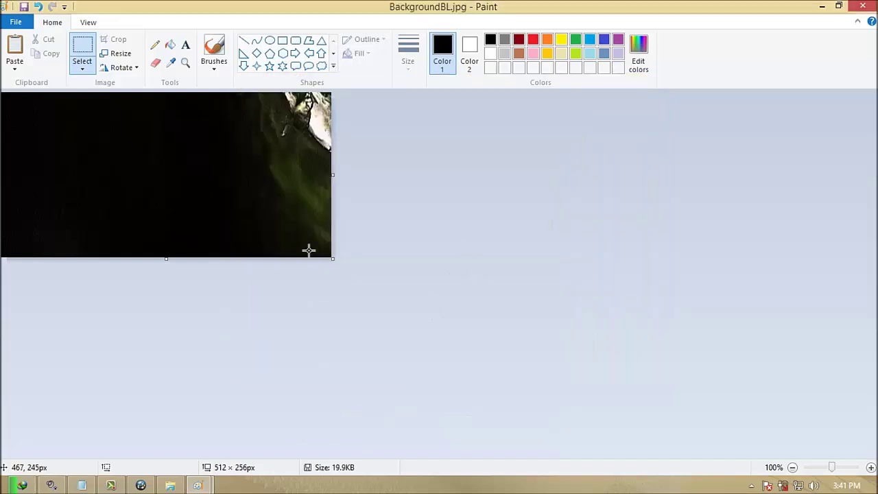
# Cut the remaining bottom-right section out of the Abstract-Wallpapers image.
pyautogui.moveTo(283, 446)
pyautogui.click(189, 432)
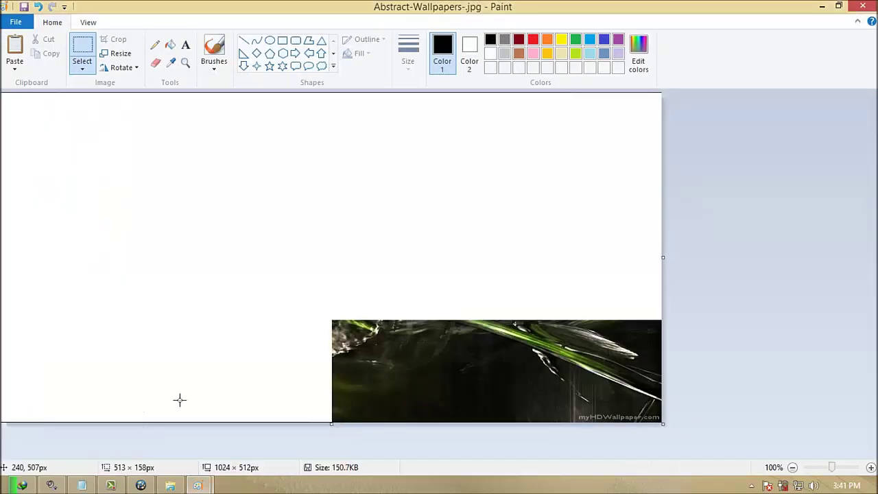
pyautogui.click(81, 67)
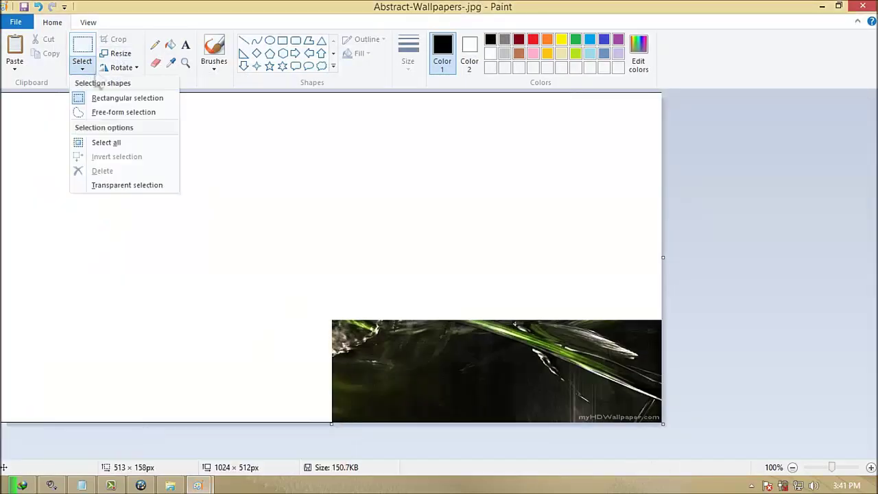
pyautogui.click(107, 142)
pyautogui.click(317, 316)
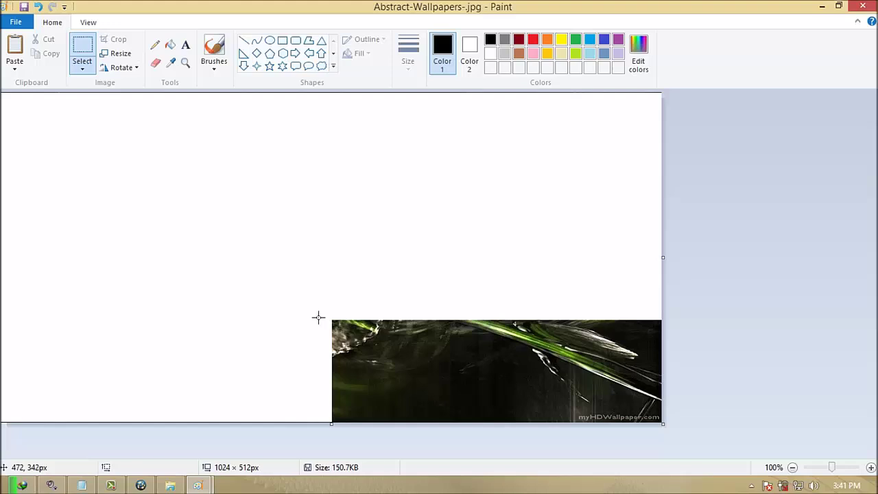
pyautogui.moveTo(330, 324); pyautogui.dragTo(665, 422)
pyautogui.rightClick(543, 370)
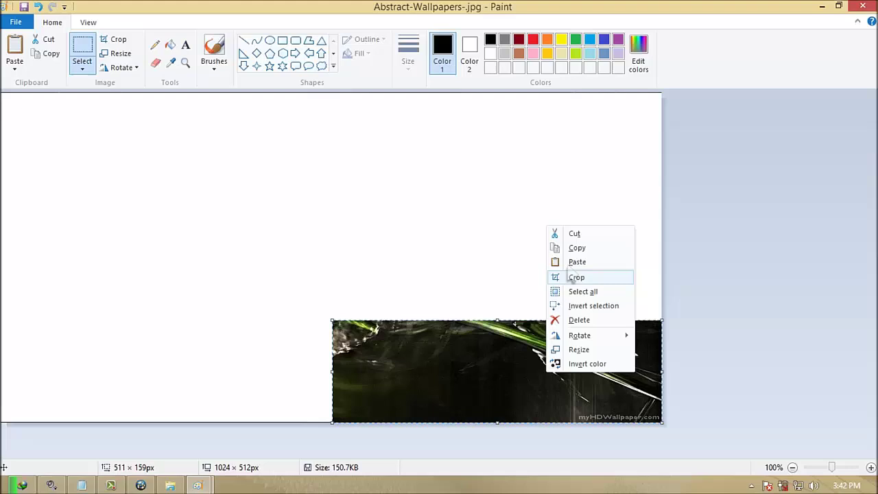
pyautogui.click(576, 233)
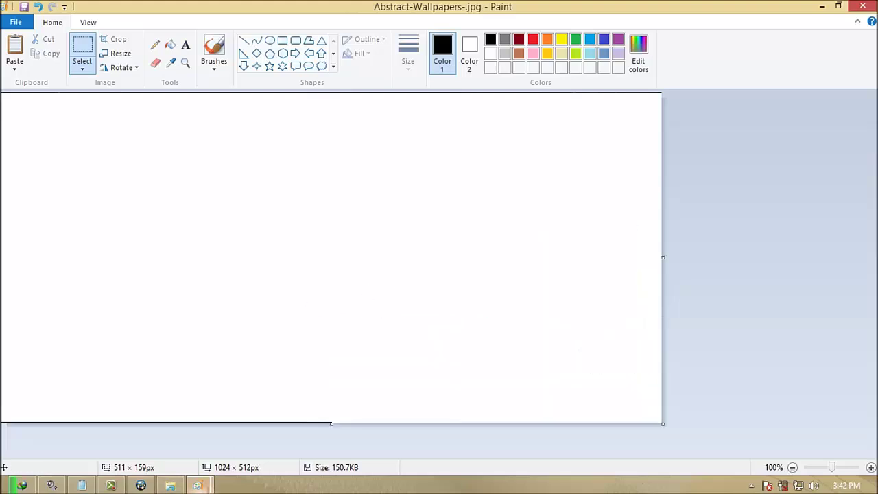
# Paste the cut bottom-right piece into the blank Untitled image.
pyautogui.moveTo(197, 484)
pyautogui.click(261, 414)
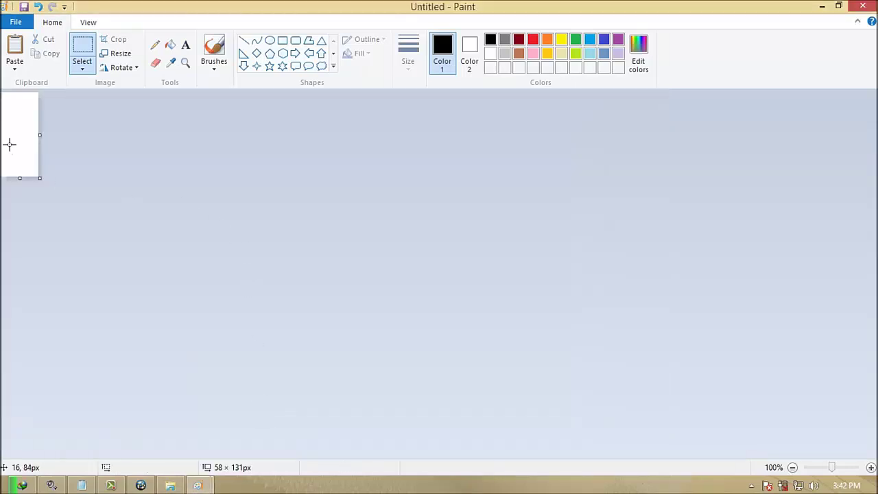
pyautogui.rightClick(10, 143)
pyautogui.click(40, 176)
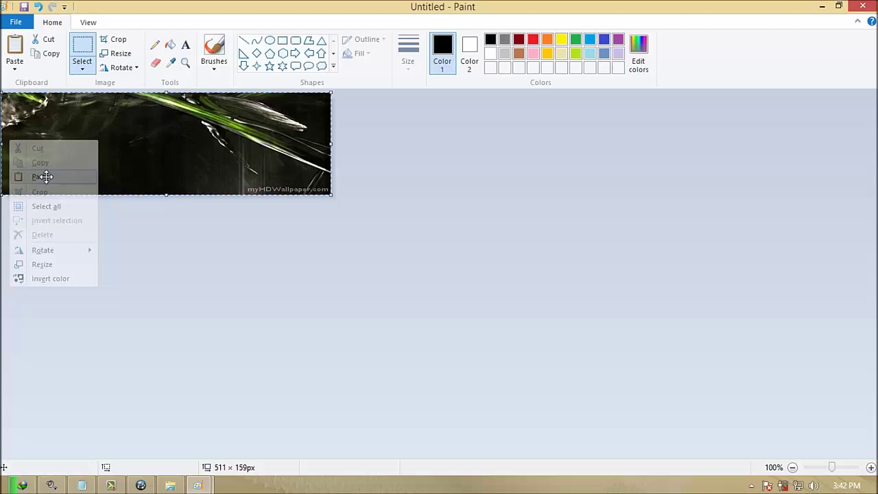
# Resize the pasted piece to exactly 512 × 256 pixels without keeping aspect ratio.
pyautogui.click(114, 54)
pyautogui.click(159, 293)
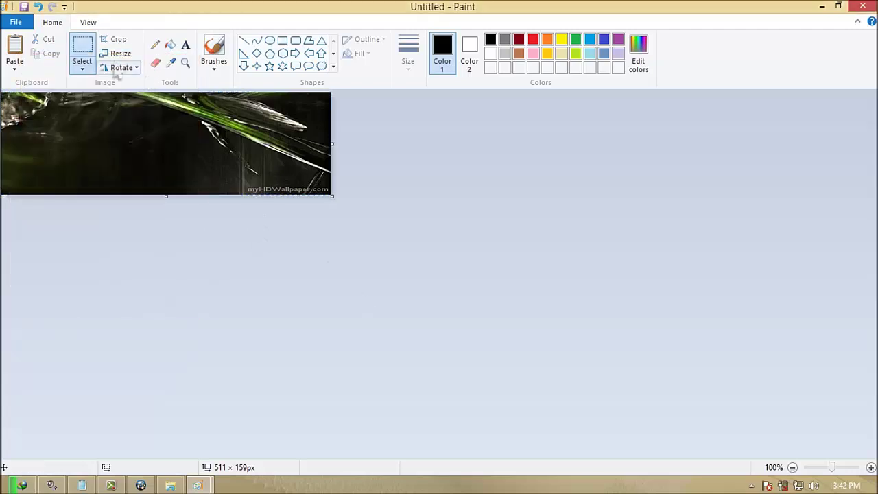
pyautogui.click(114, 55)
pyautogui.click(155, 101)
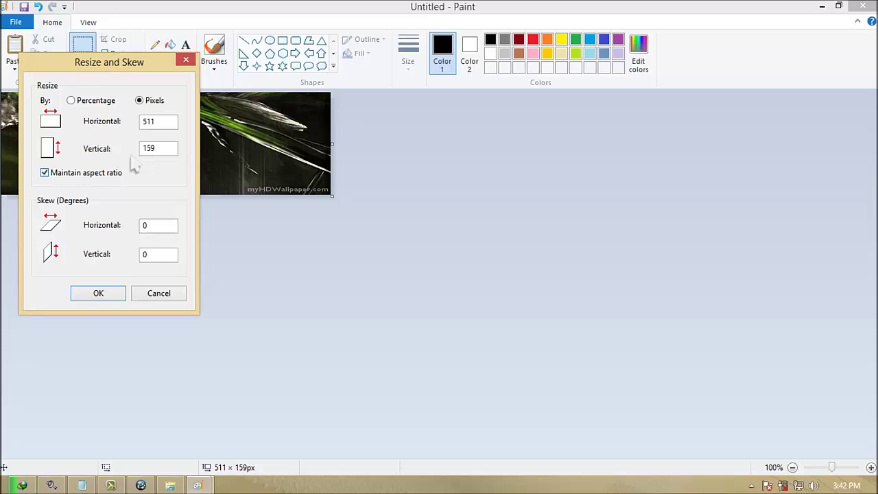
pyautogui.moveTo(165, 122); pyautogui.dragTo(122, 124)
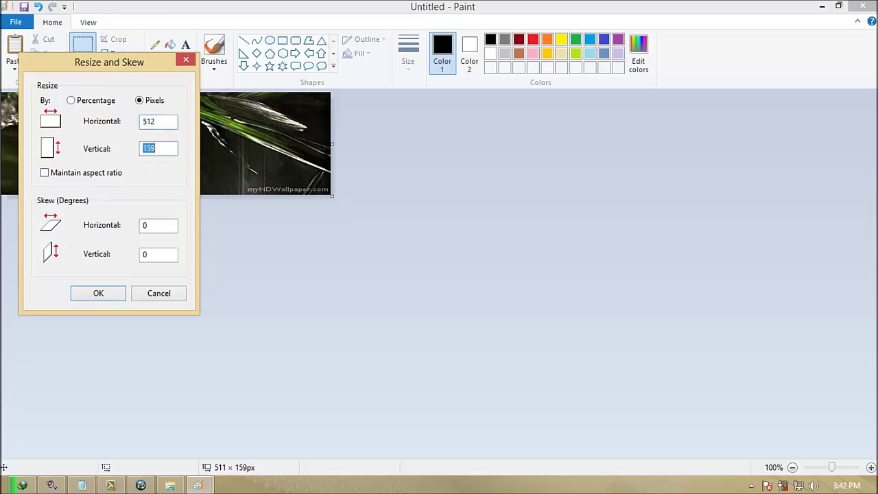
pyautogui.click(100, 296)
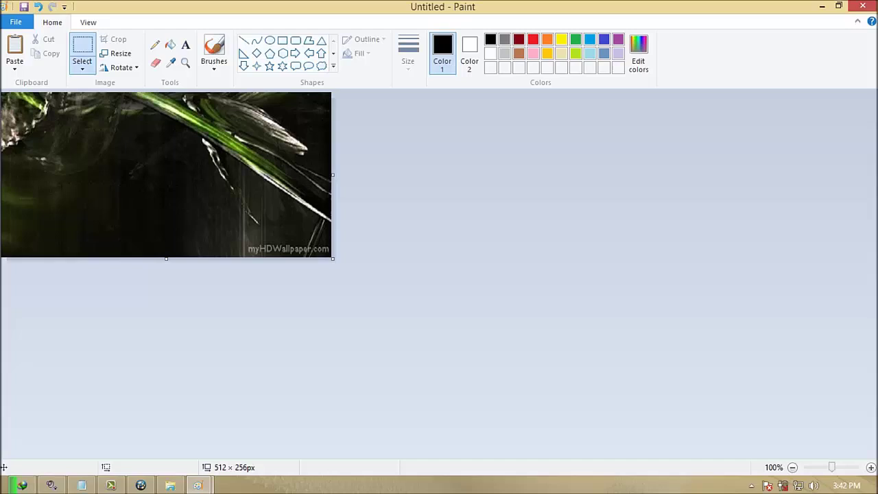
# Save the bottom-right piece as a JPEG named BackgroundBR.jpg in the BG folder.
pyautogui.hotkey('ctrl', 's')
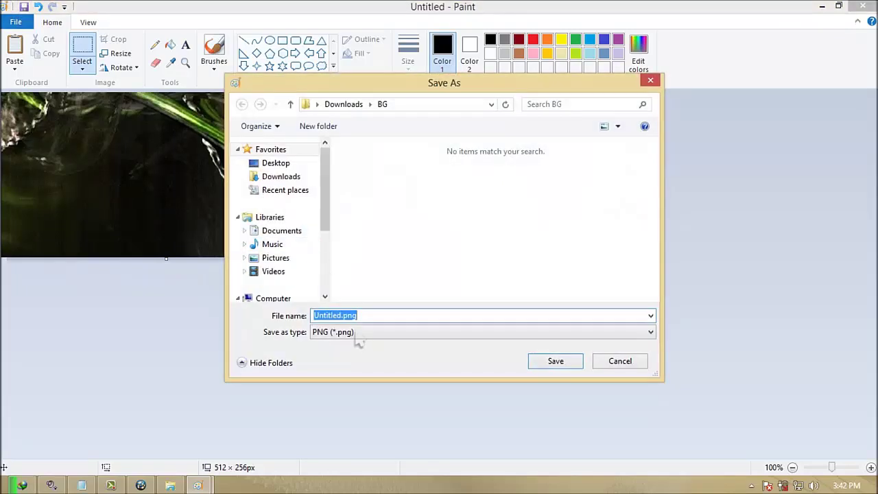
pyautogui.click(358, 335)
pyautogui.click(366, 386)
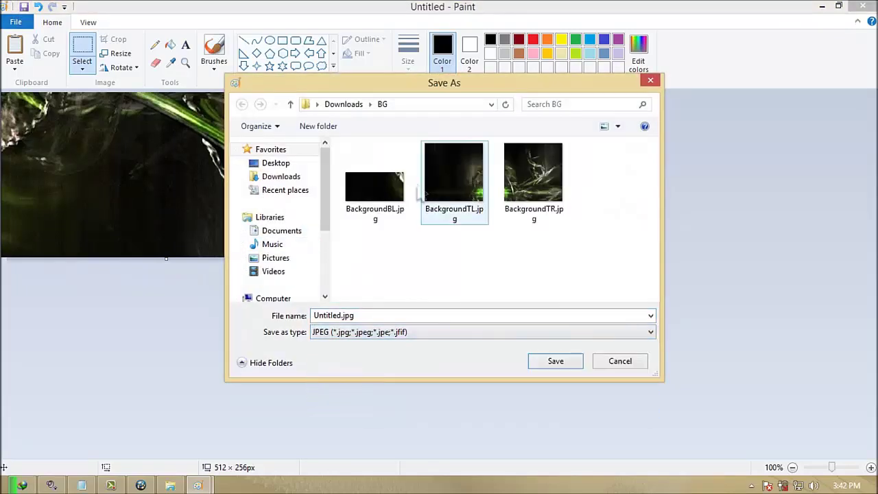
pyautogui.click(384, 192)
pyautogui.click(373, 317)
pyautogui.click(363, 317)
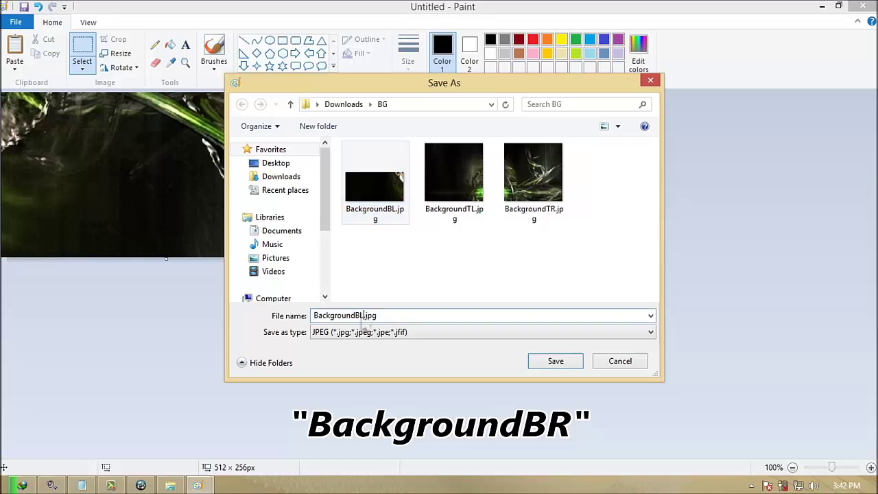
pyautogui.press('BackSpace')
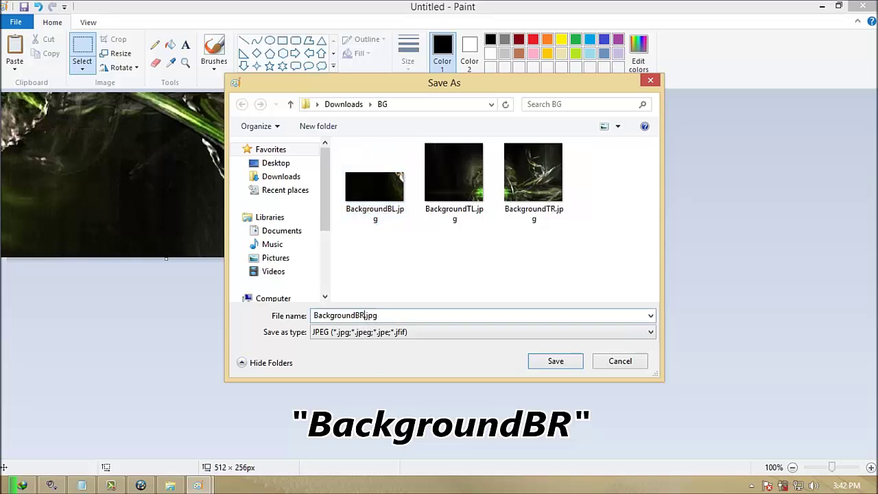
pyautogui.click(554, 363)
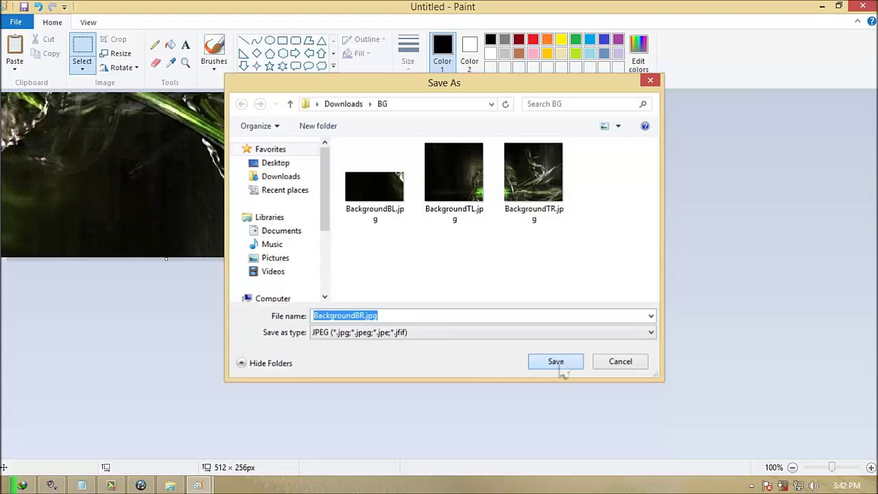
# Close Paint, copy the nchsoftware Image Converter link from Notepad, and return to RockMelt.
pyautogui.hotkey('alt', 'F4')
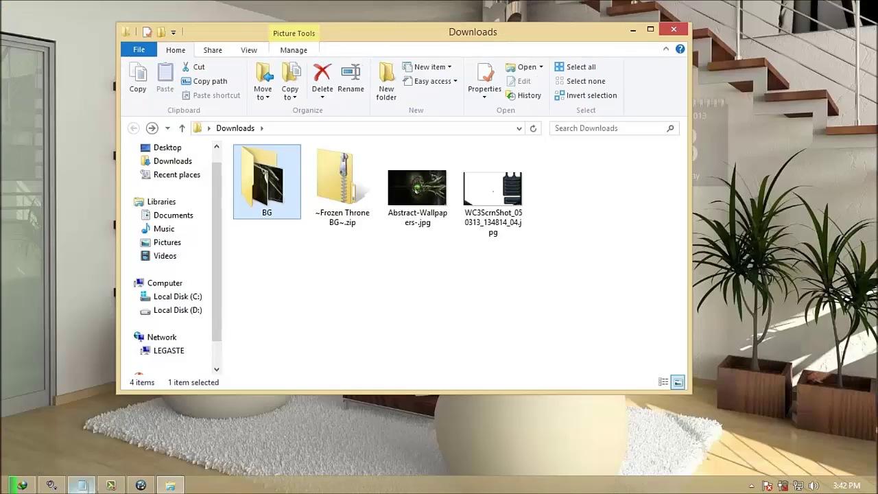
pyautogui.hotkey('alt', 'Tab')
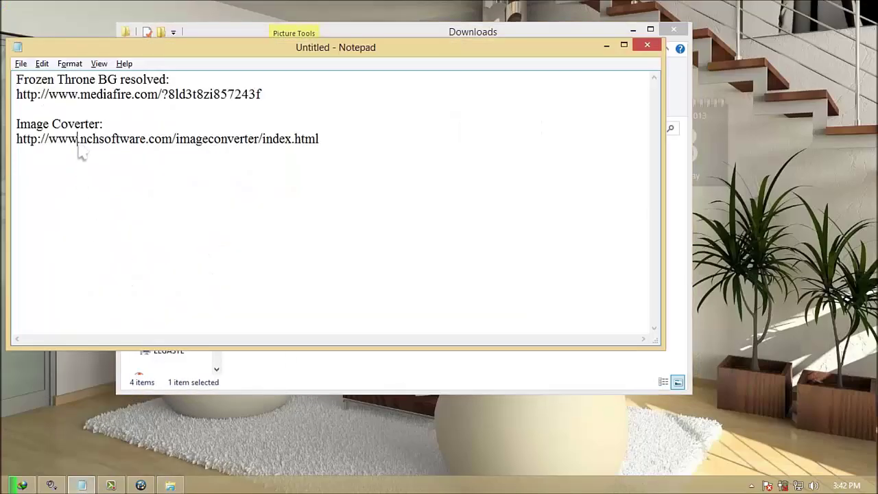
pyautogui.moveTo(285, 151); pyautogui.dragTo(29, 153)
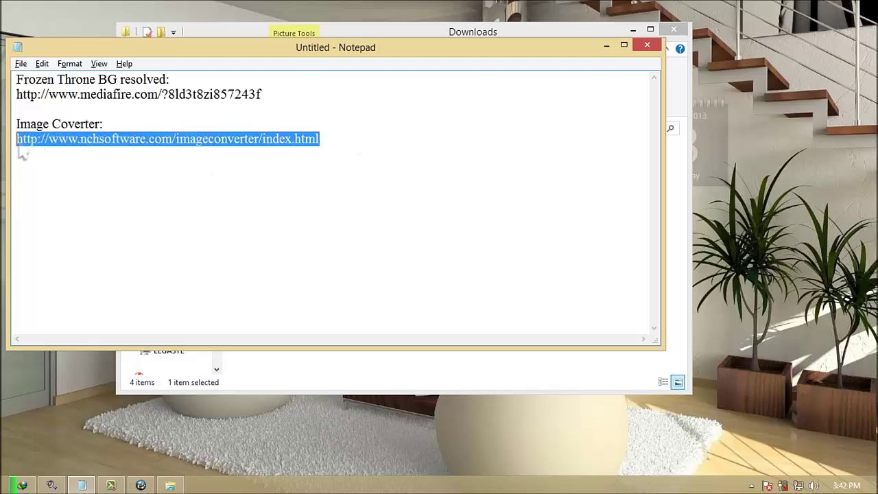
pyautogui.rightClick(29, 138)
pyautogui.click(69, 180)
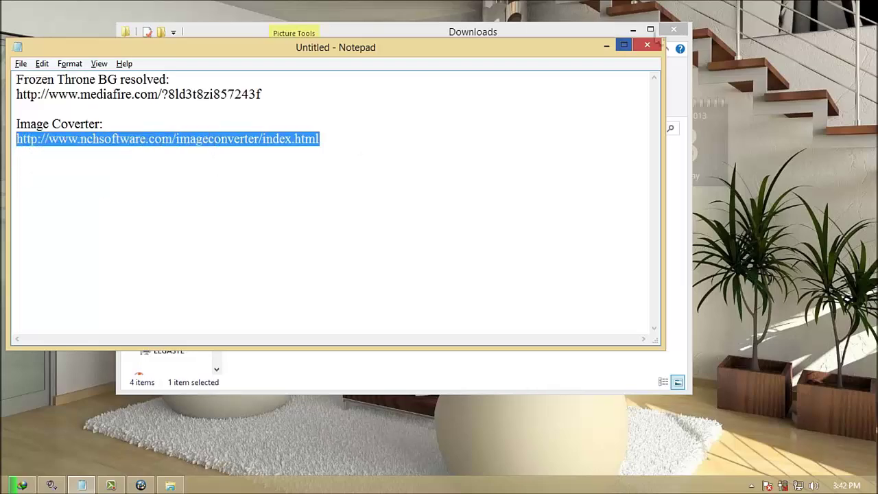
pyautogui.click(606, 45)
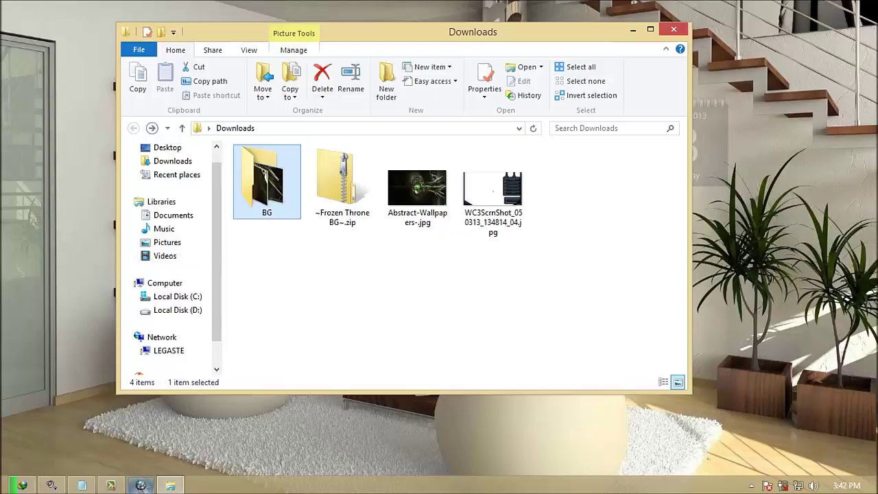
pyautogui.click(141, 485)
# Paste the Image Converter link into the address bar and load the Pixillion page.
pyautogui.click(209, 27)
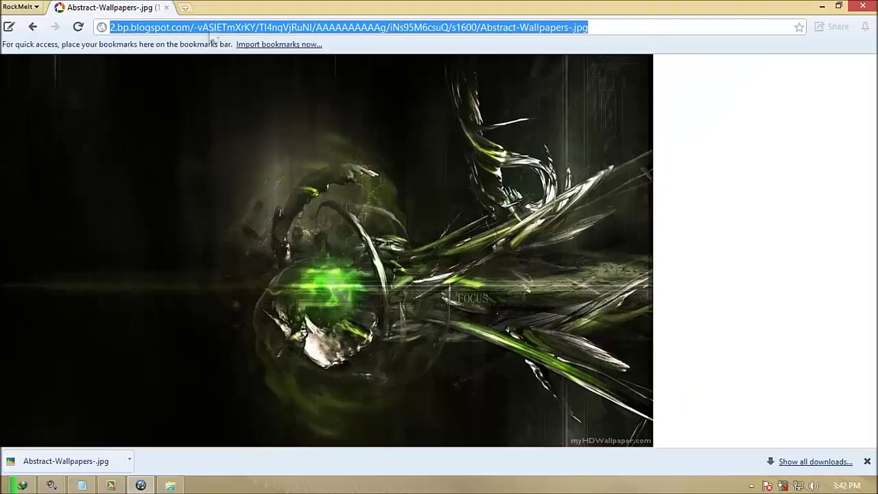
pyautogui.rightClick(211, 28)
pyautogui.click(233, 81)
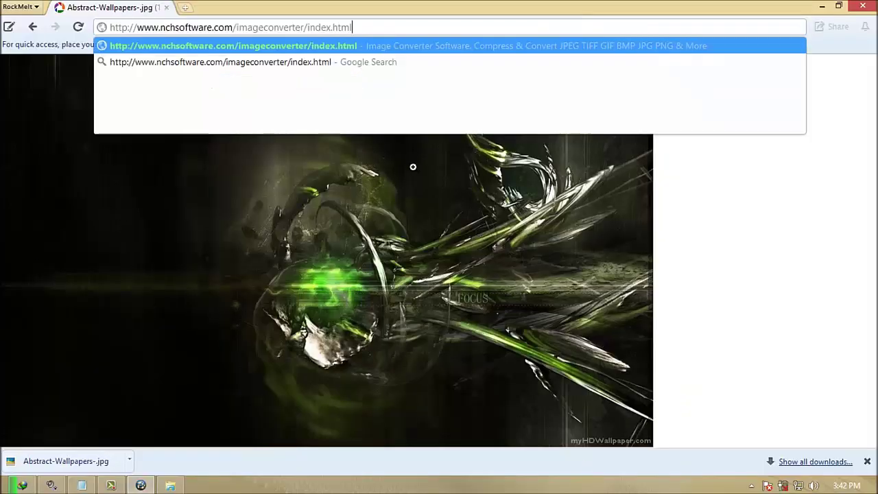
pyautogui.press('Return')
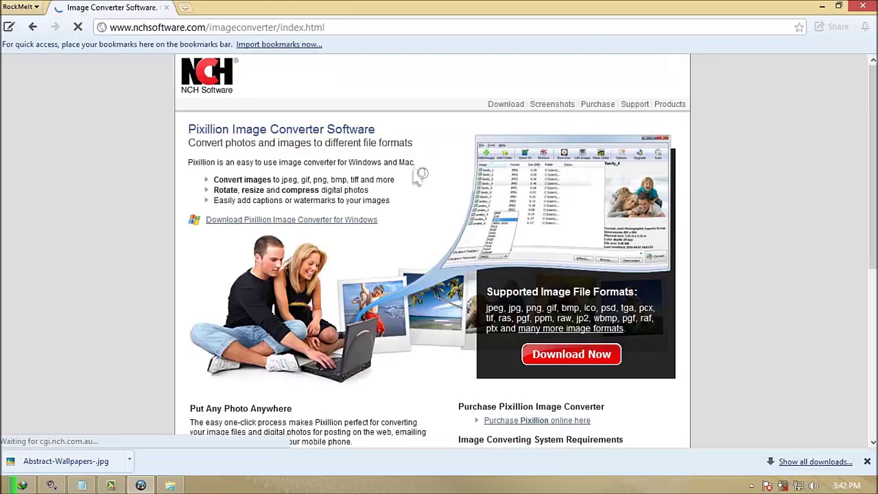
pyautogui.scroll(-1, 80, 137)
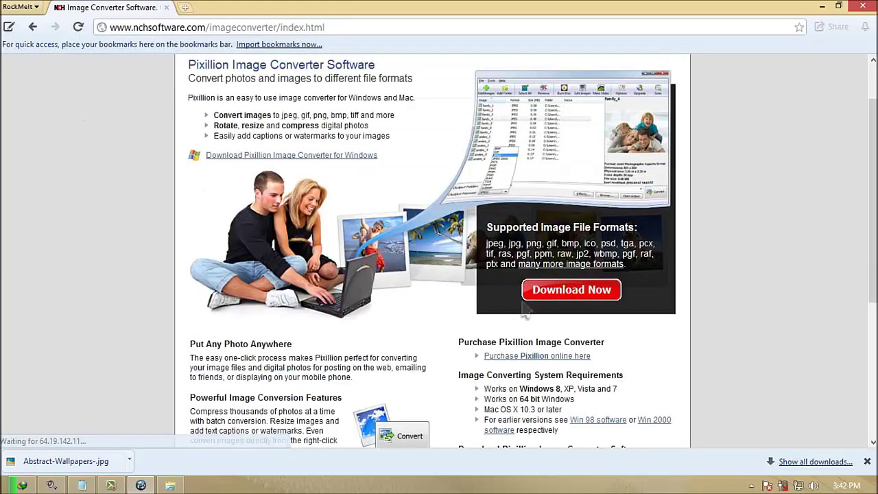
# Download pixpsetup.exe, accepting the duplicate download, and open its folder.
pyautogui.click(573, 305)
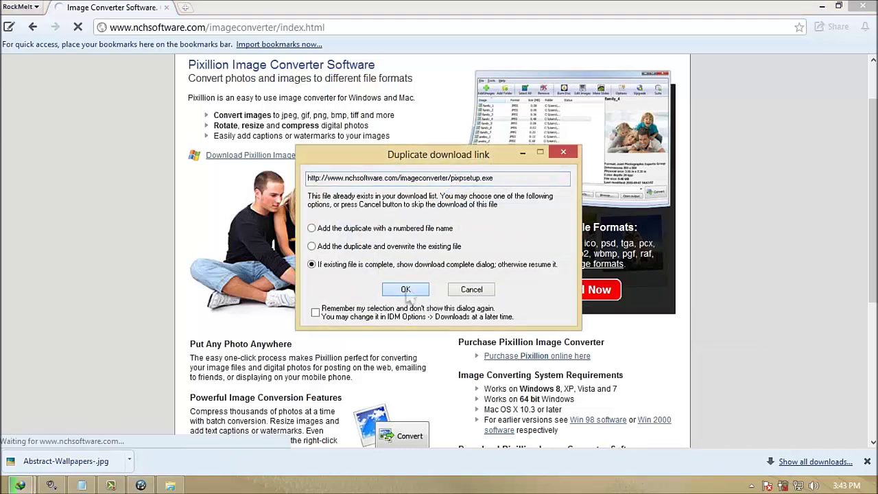
pyautogui.click(405, 290)
pyautogui.click(464, 285)
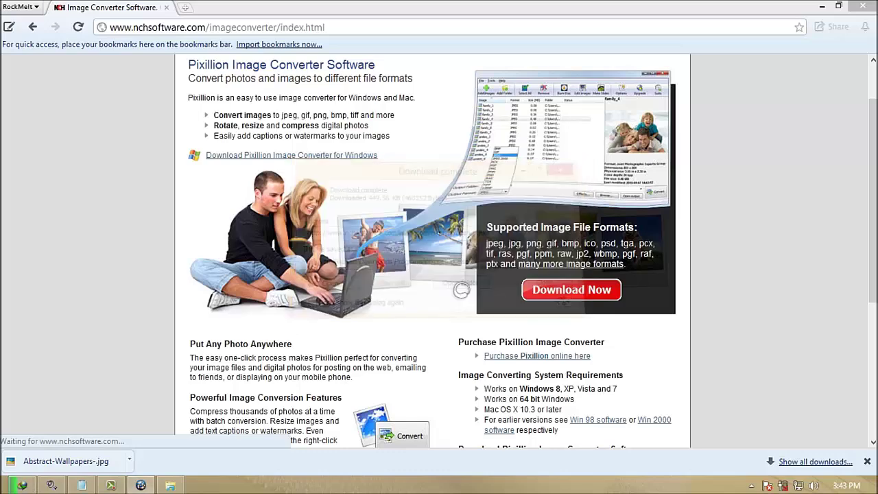
# Install Pixillion from pixpsetup.exe, declining the Ask Enhanced Internet Browser Bar.
pyautogui.press('Return')
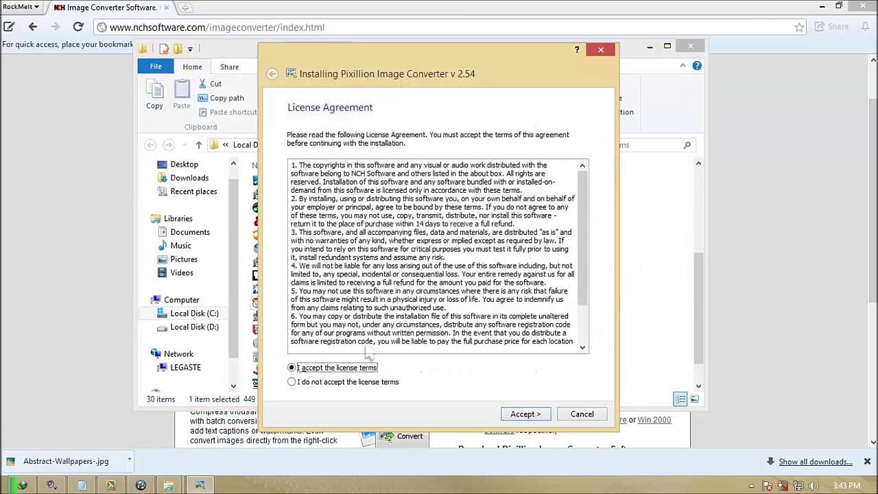
pyautogui.click(529, 414)
pyautogui.click(312, 306)
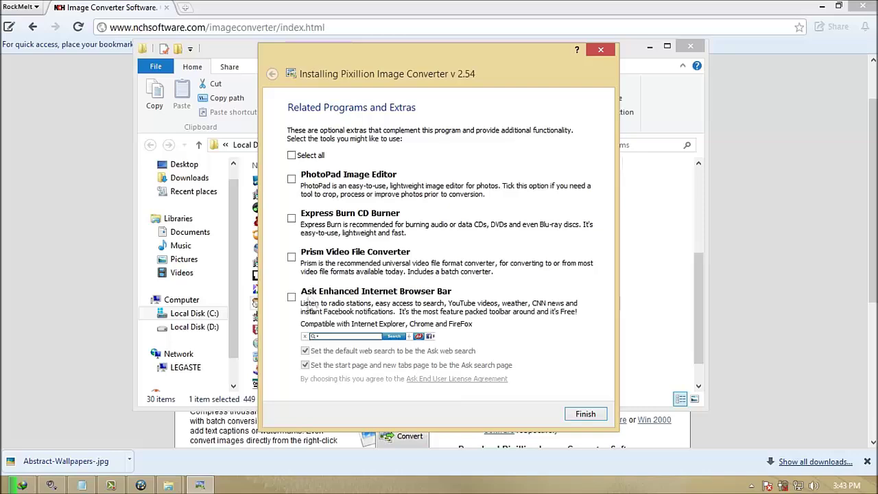
pyautogui.click(583, 416)
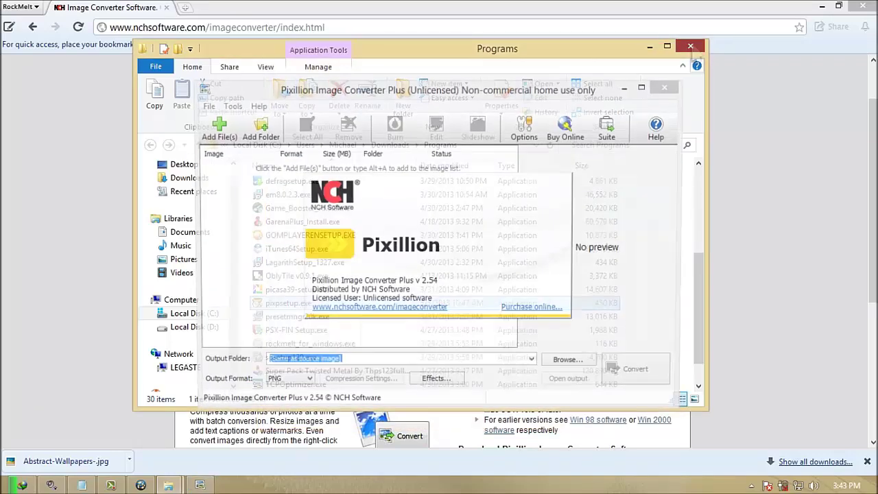
# Move the Pixillion window to the right and close the Downloads folder window.
pyautogui.moveTo(415, 100); pyautogui.dragTo(619, 96)
pyautogui.click(170, 485)
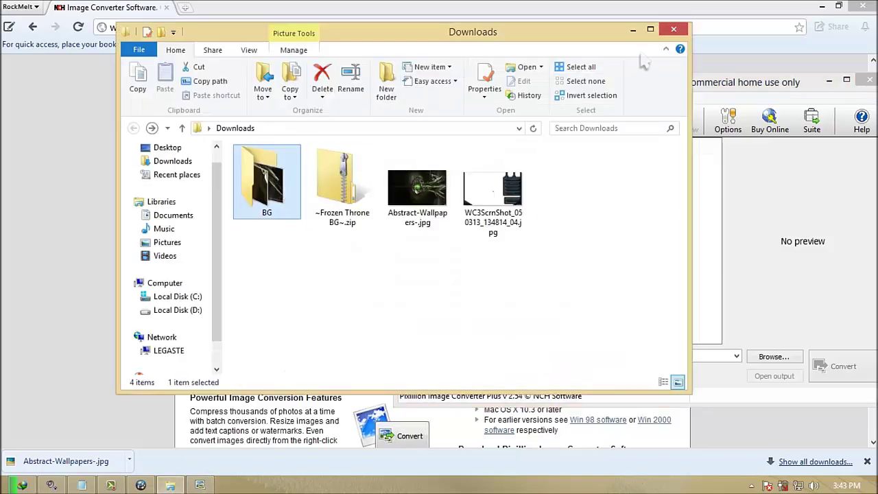
pyautogui.click(674, 30)
# Open Downloads > BG and drag the four Background JPG quarters into Pixillion.
pyautogui.click(821, 7)
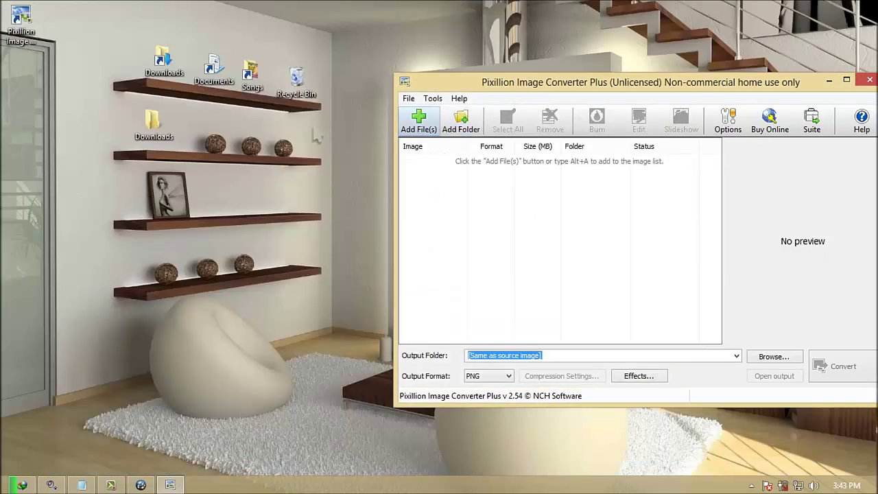
pyautogui.click(155, 123)
pyautogui.doubleClick(155, 123)
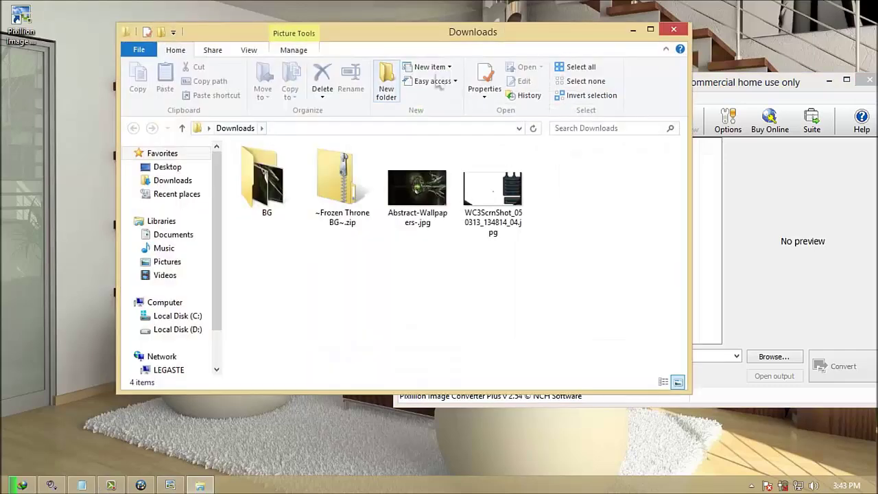
pyautogui.moveTo(427, 41); pyautogui.dragTo(329, 40)
pyautogui.doubleClick(154, 206)
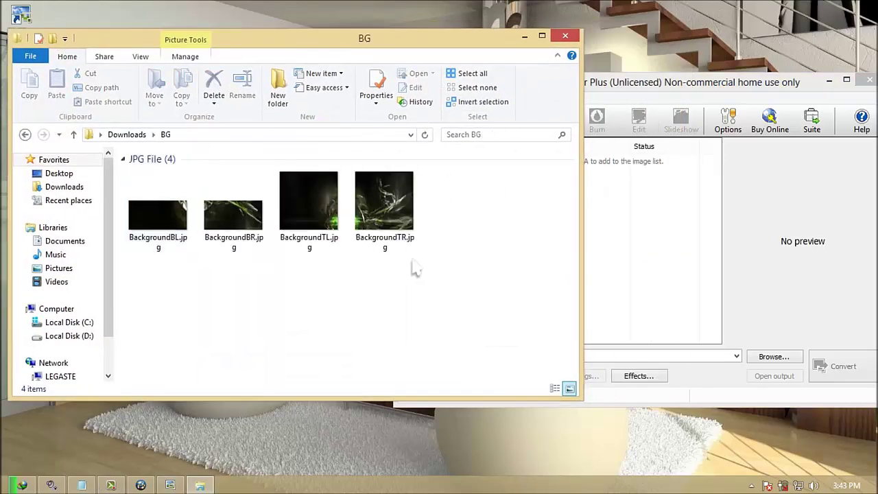
pyautogui.moveTo(443, 276); pyautogui.dragTo(669, 241)
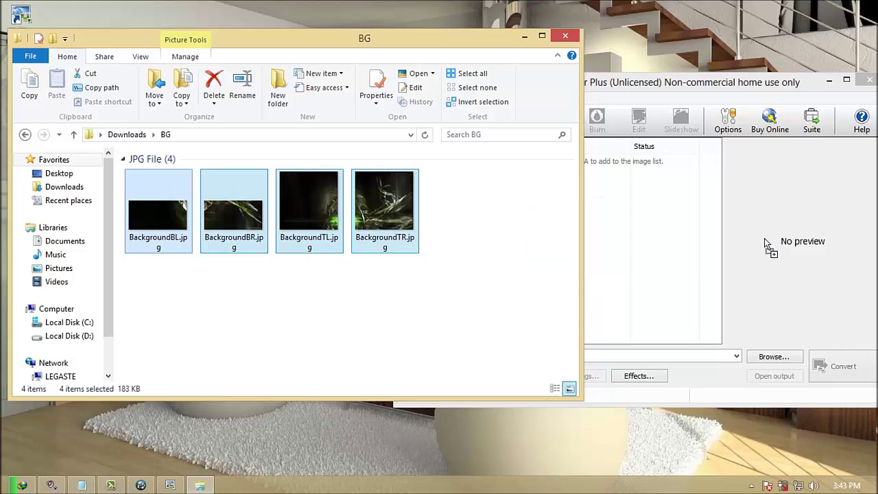
pyautogui.moveTo(767, 245); pyautogui.dragTo(784, 242)
# Convert all four images to TGA and preview BackgroundBL.tga.
pyautogui.click(651, 278)
pyautogui.moveTo(588, 242); pyautogui.dragTo(551, 168)
pyautogui.click(507, 376)
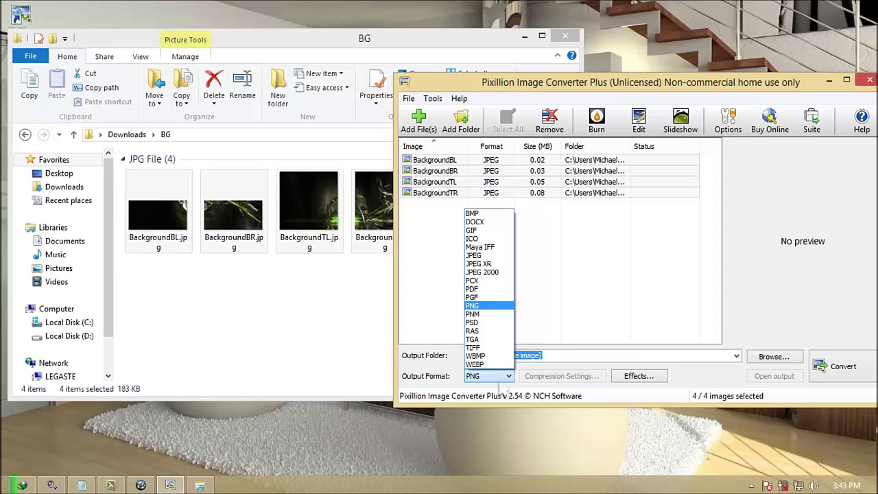
pyautogui.click(489, 345)
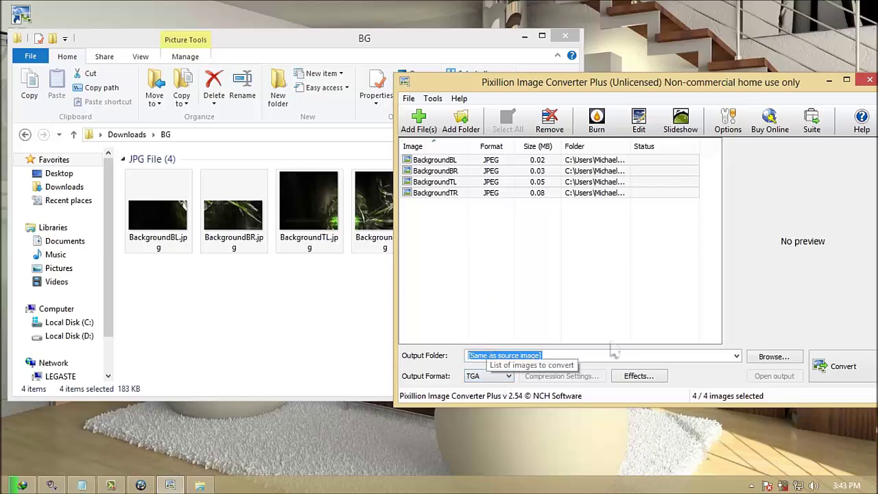
pyautogui.moveTo(782, 83); pyautogui.dragTo(715, 67)
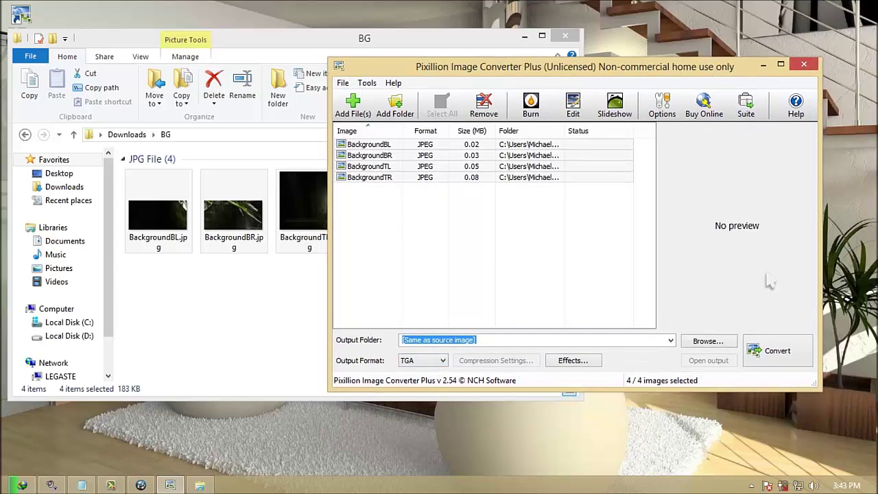
pyautogui.click(775, 350)
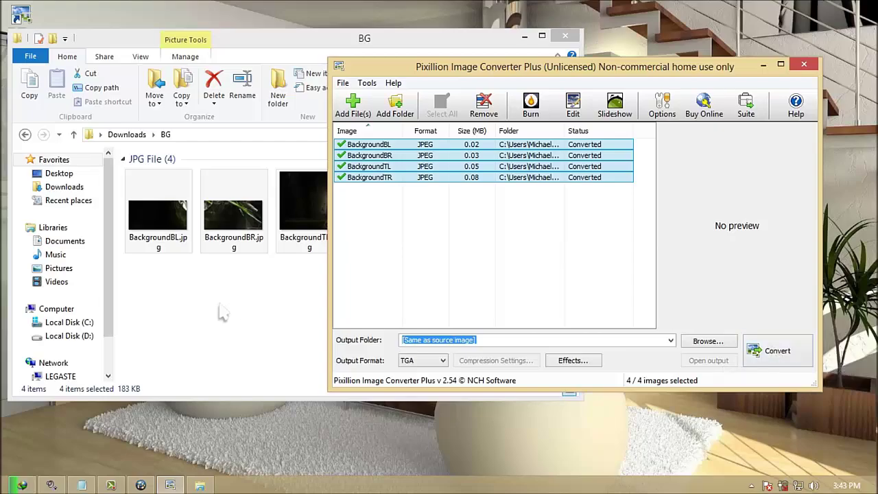
pyautogui.doubleClick(159, 302)
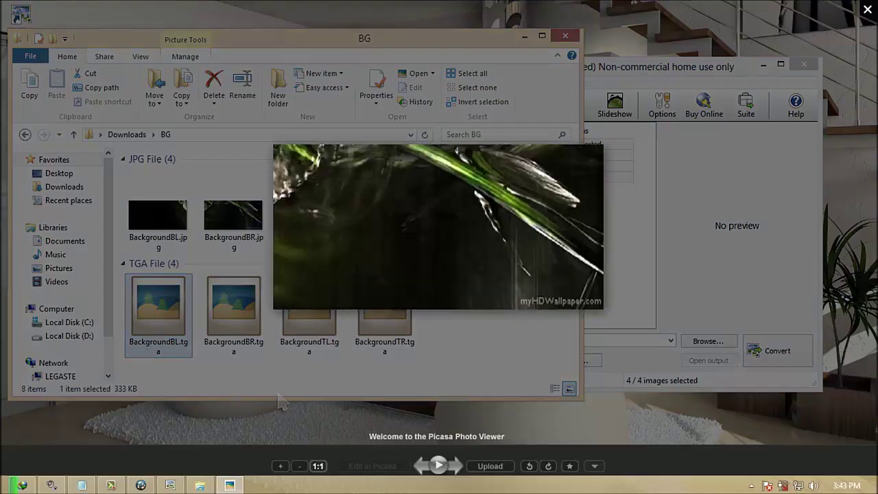
# Close the Picasa preview and copy the Frozen Throne BG mediafire link from Notepad.
pyautogui.click(281, 401)
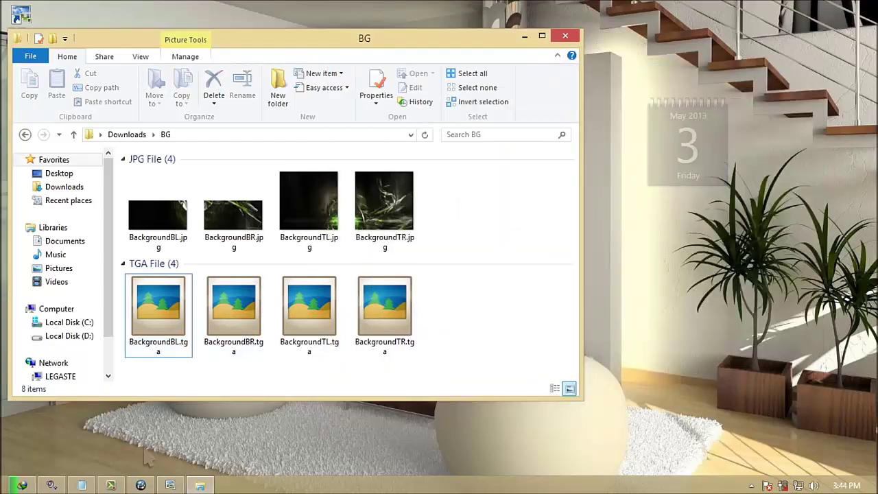
pyautogui.click(81, 485)
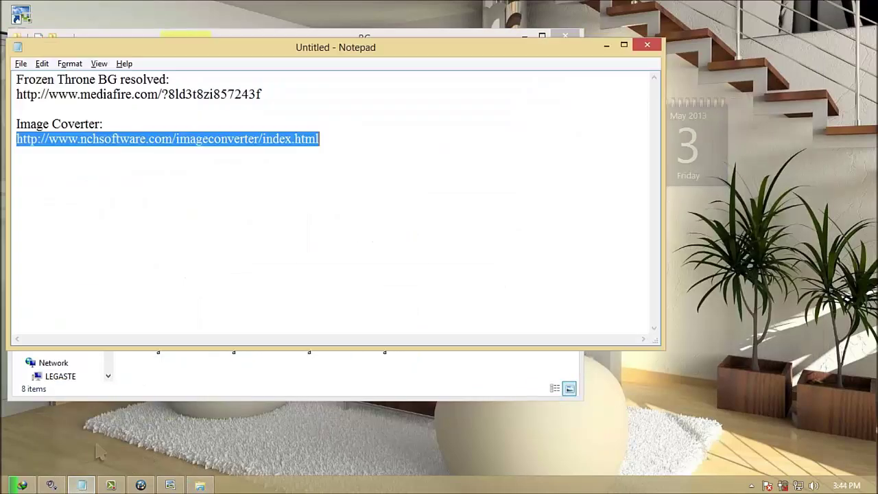
pyautogui.moveTo(262, 95); pyautogui.dragTo(21, 100)
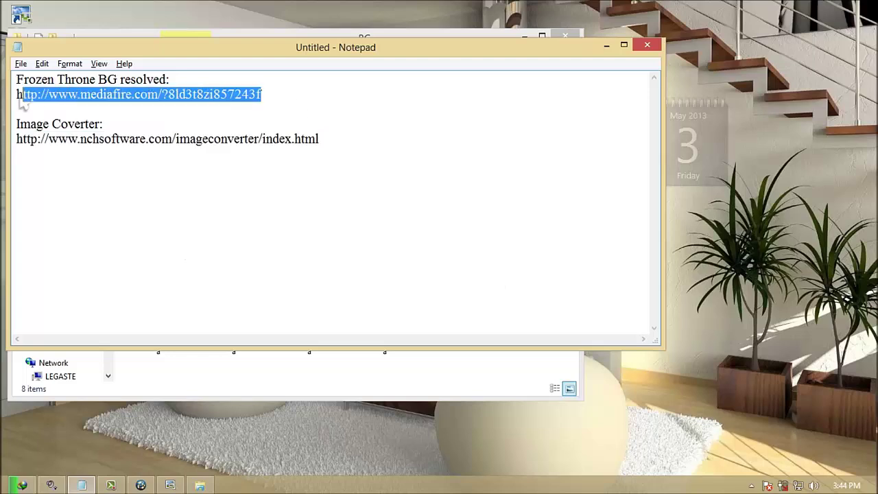
pyautogui.rightClick(184, 104)
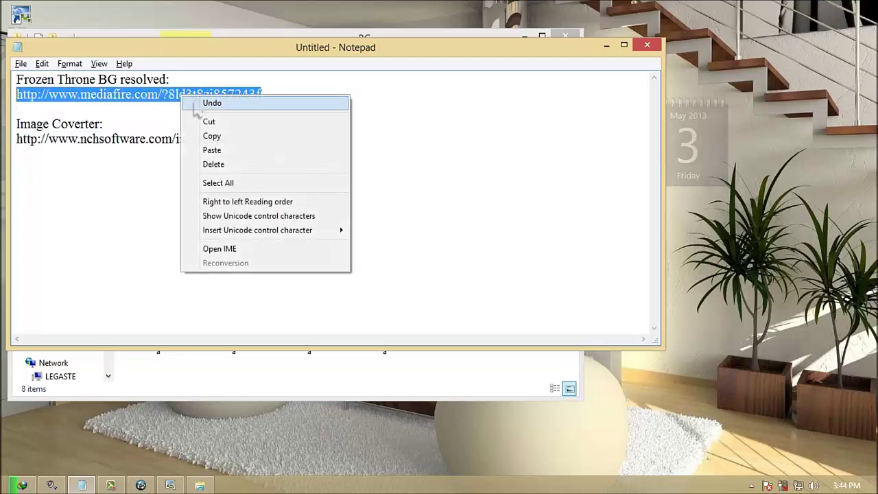
pyautogui.click(205, 135)
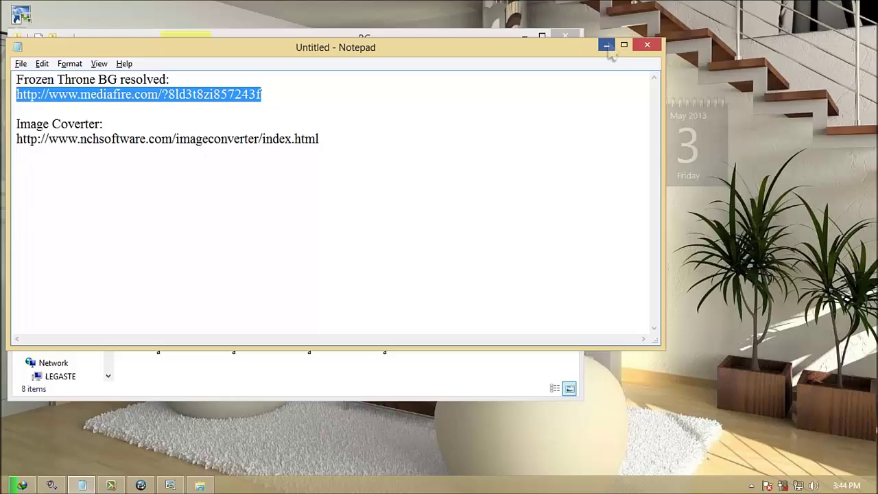
pyautogui.click(606, 46)
# Load the mediafire link in RockMelt, download ~Frozen Throne BG~.zip, and open its folder.
pyautogui.click(141, 485)
pyautogui.rightClick(251, 27)
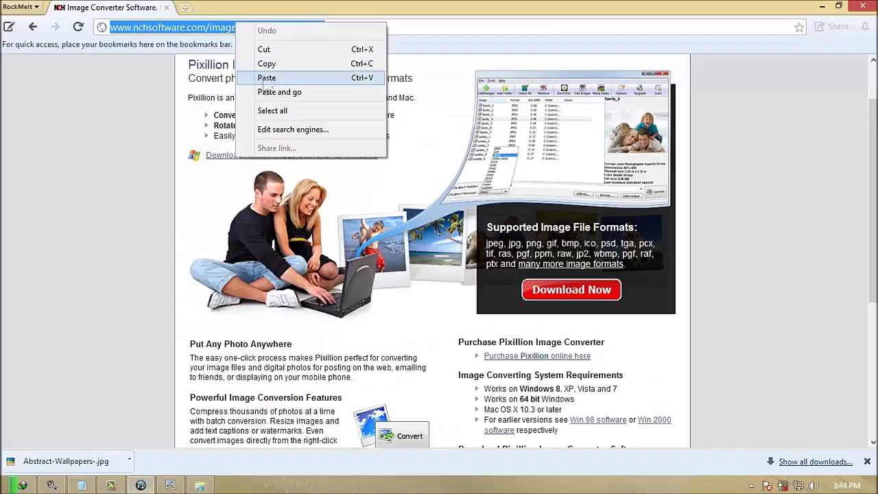
pyautogui.click(257, 74)
pyautogui.press('Return')
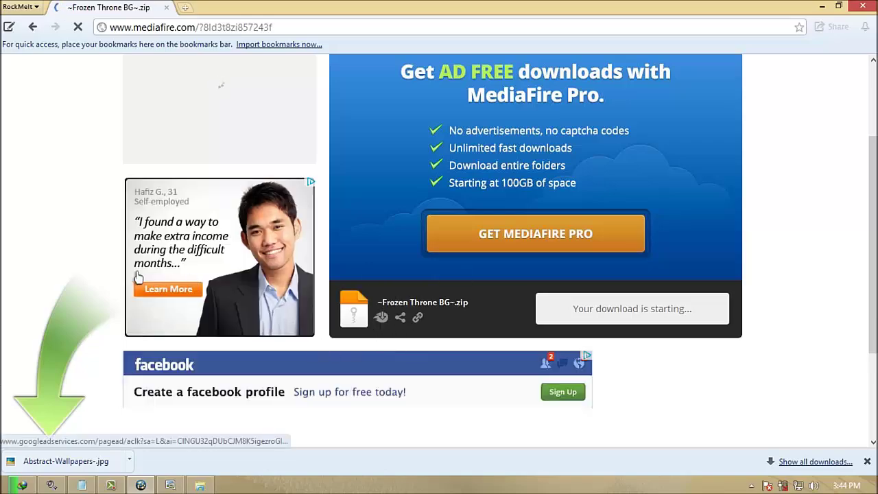
pyautogui.scroll(-2, 103, 288)
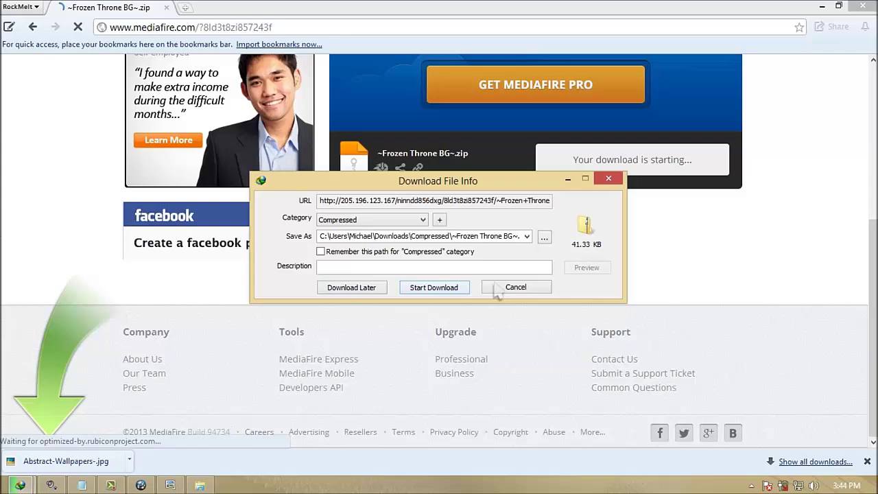
pyautogui.click(434, 289)
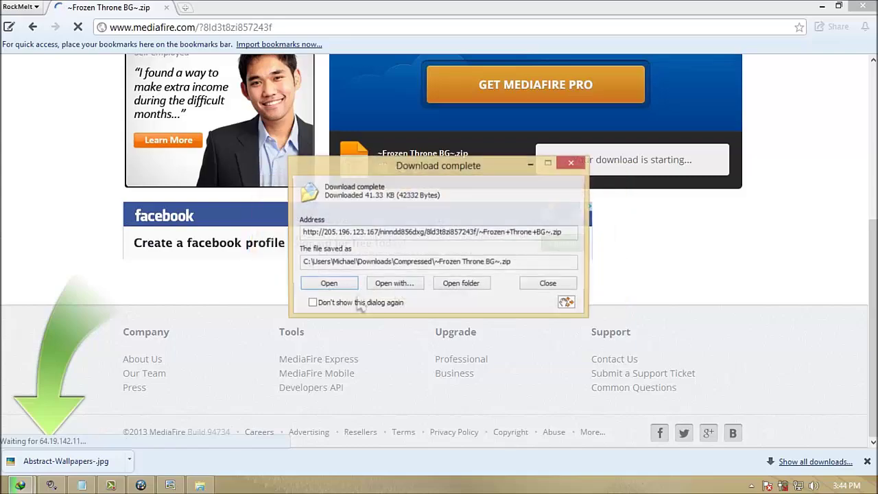
pyautogui.click(460, 284)
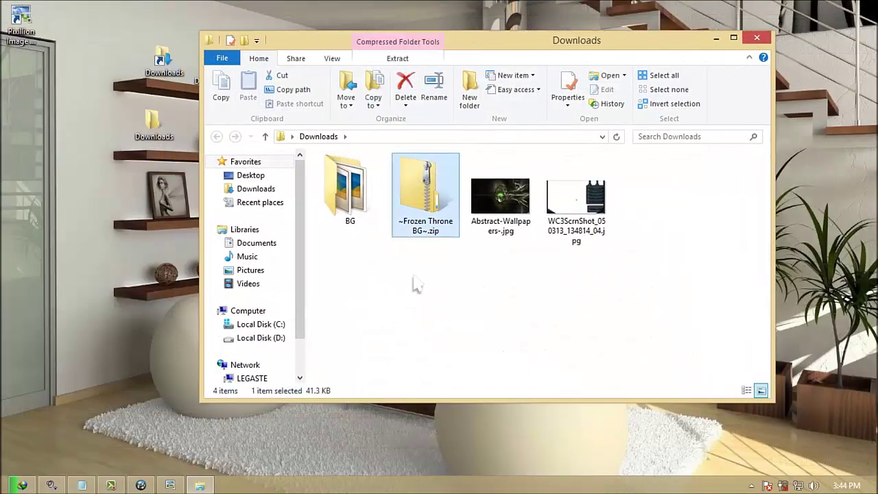
# Copy ~Frozen Throne BG~.zip and paste it into D:\Games\Dota.
pyautogui.rightClick(423, 230)
pyautogui.click(448, 400)
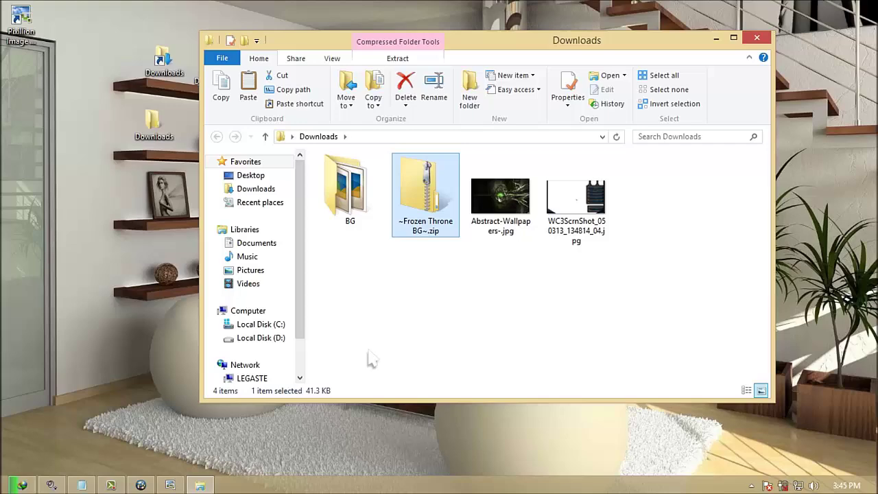
pyautogui.click(275, 340)
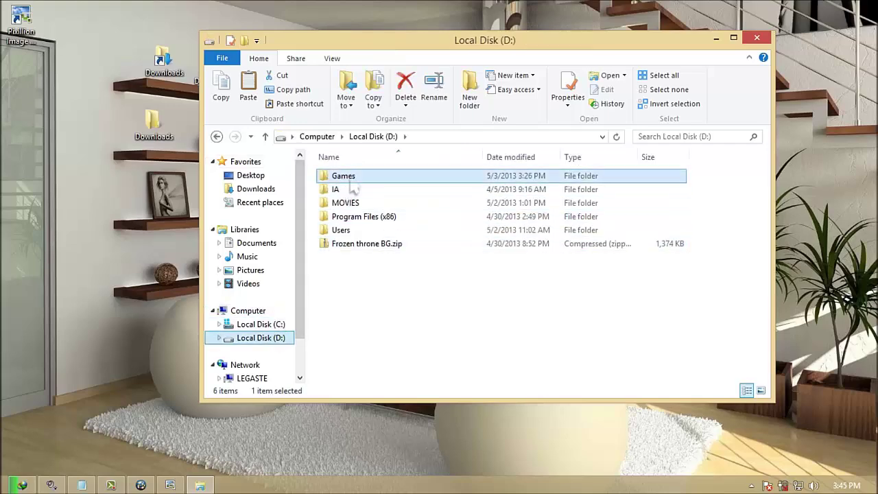
pyautogui.doubleClick(340, 172)
pyautogui.doubleClick(343, 193)
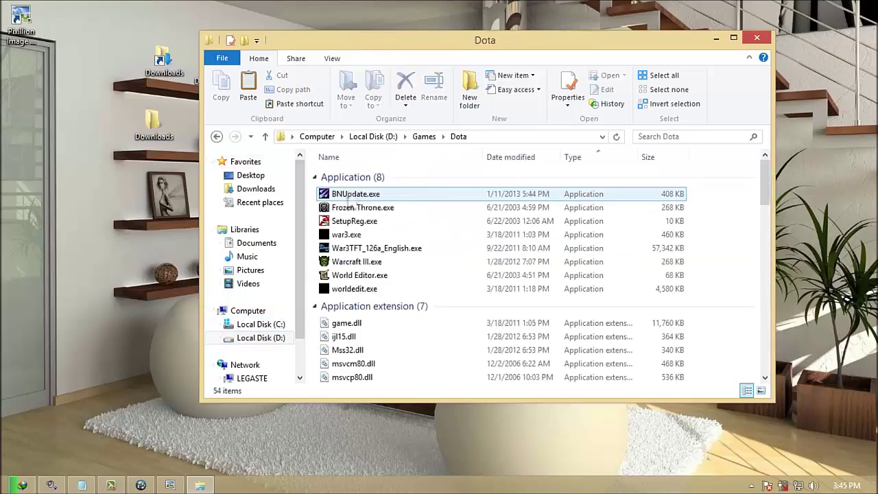
pyautogui.scroll(-6, 436, 248)
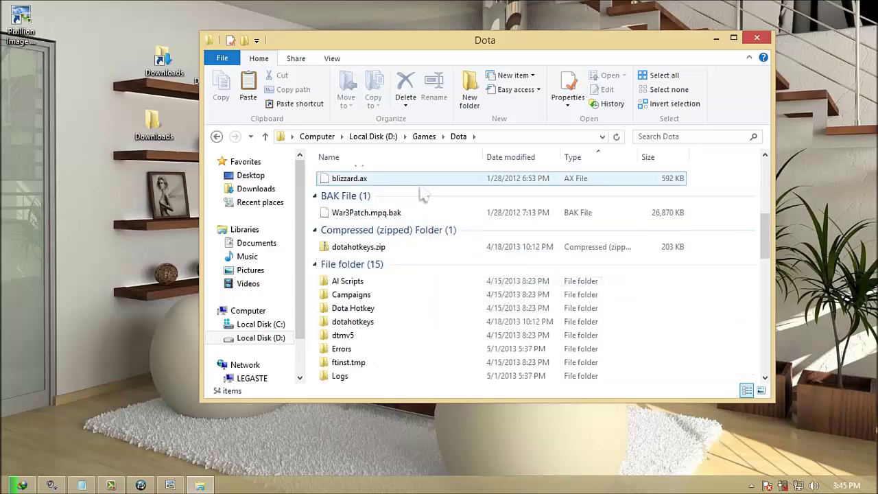
pyautogui.scroll(1, 425, 199)
pyautogui.rightClick(424, 190)
pyautogui.click(453, 331)
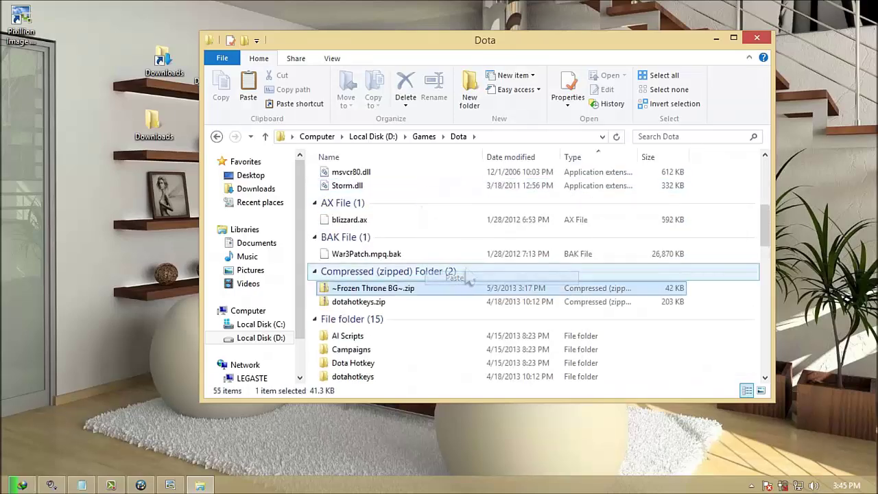
# Extract the pasted zip into a ~Frozen Throne BG~ folder in Dota.
pyautogui.rightClick(400, 293)
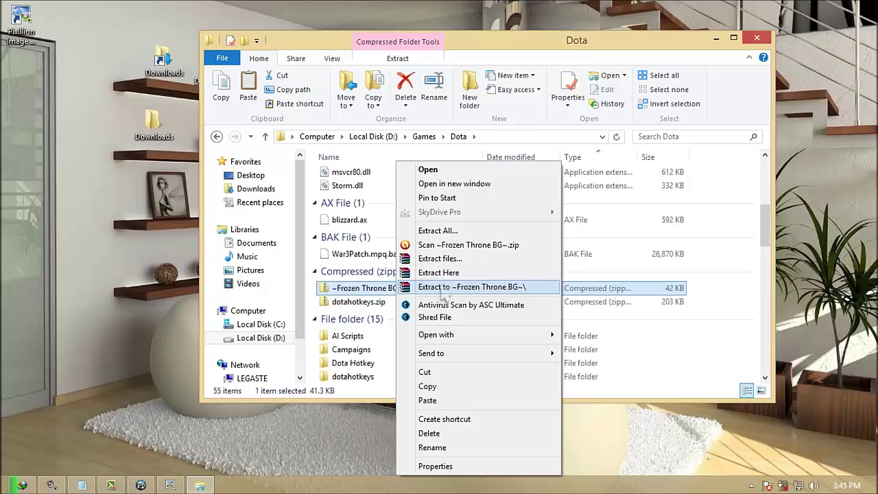
pyautogui.click(450, 394)
pyautogui.scroll(-1, 438, 261)
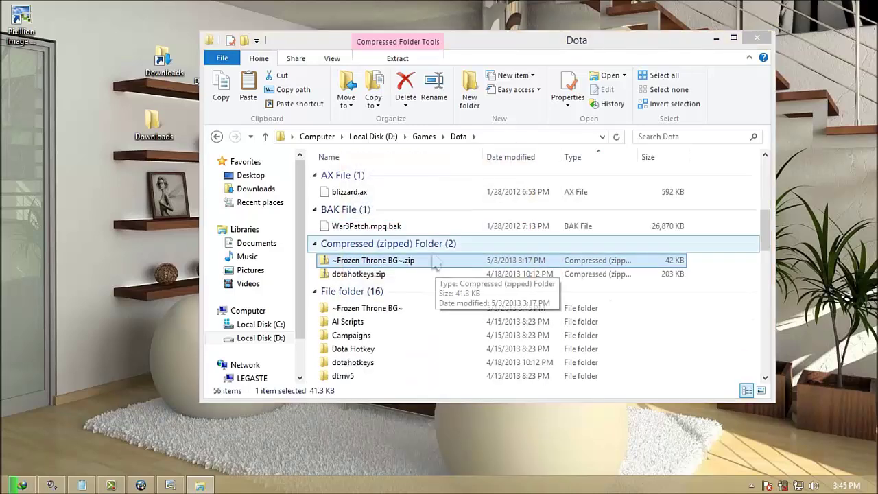
# Open the extracted ~Frozen Throne BG~ folder and its nested ~Frozen Throne BG~ folder.
pyautogui.click(374, 310)
pyautogui.doubleClick(374, 310)
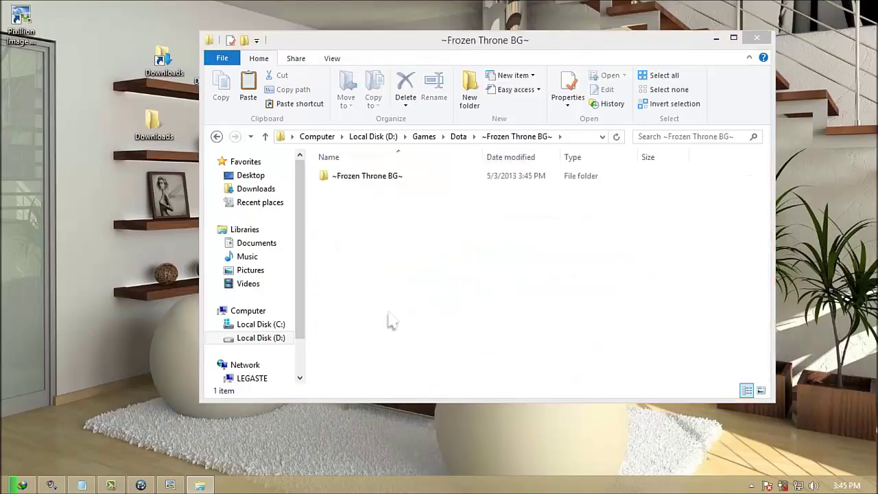
pyautogui.doubleClick(406, 179)
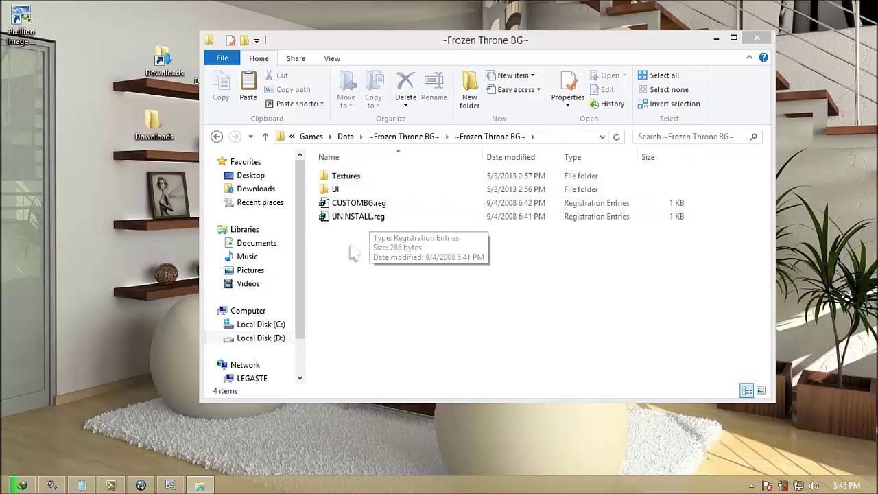
# Merge CUSTOMBG.reg into the registry and confirm the success message.
pyautogui.click(368, 204)
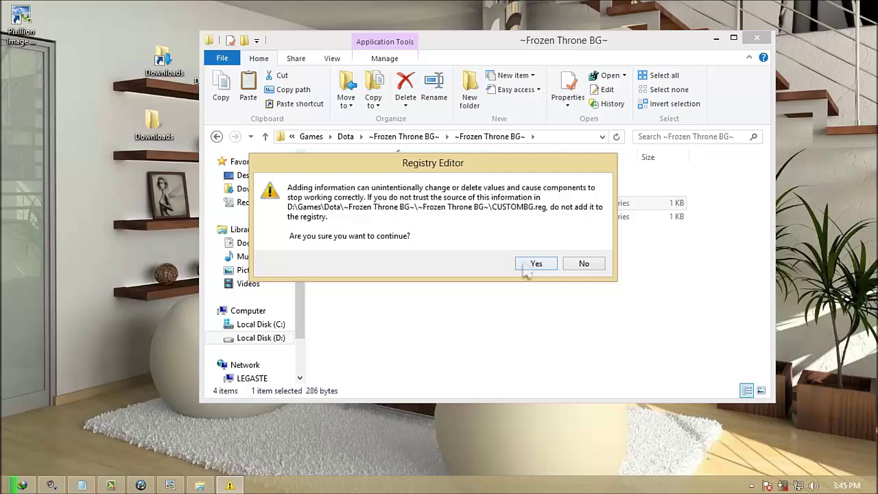
pyautogui.click(525, 266)
pyautogui.click(568, 248)
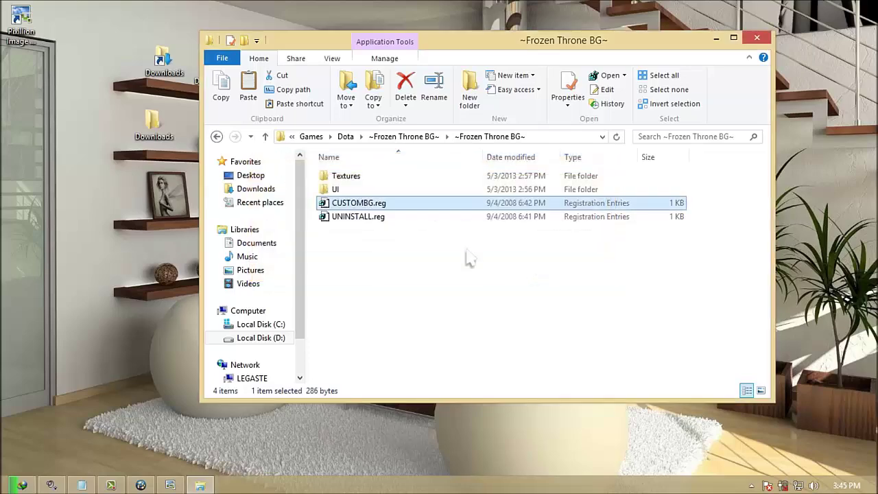
# Select the Textures and UI folders and copy them.
pyautogui.click(448, 264)
pyautogui.click(353, 190)
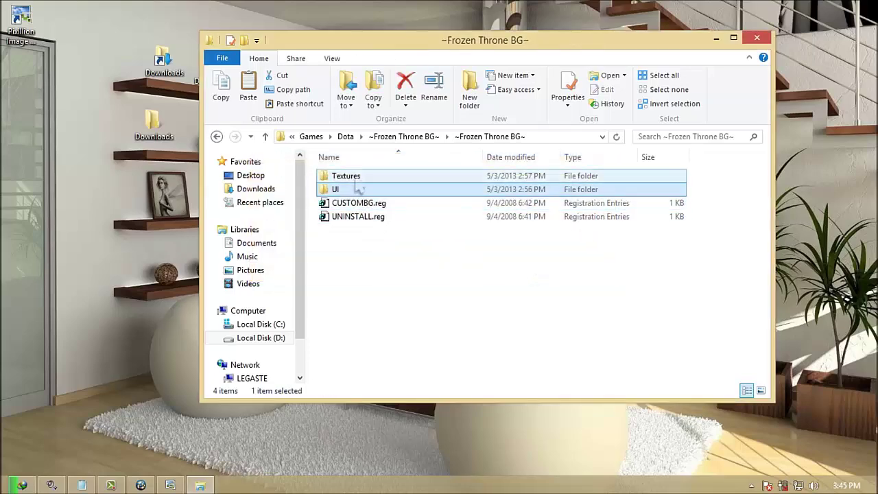
pyautogui.keyDown('ctrl'); pyautogui.click(358, 180); pyautogui.keyUp('ctrl')
pyautogui.rightClick(358, 181)
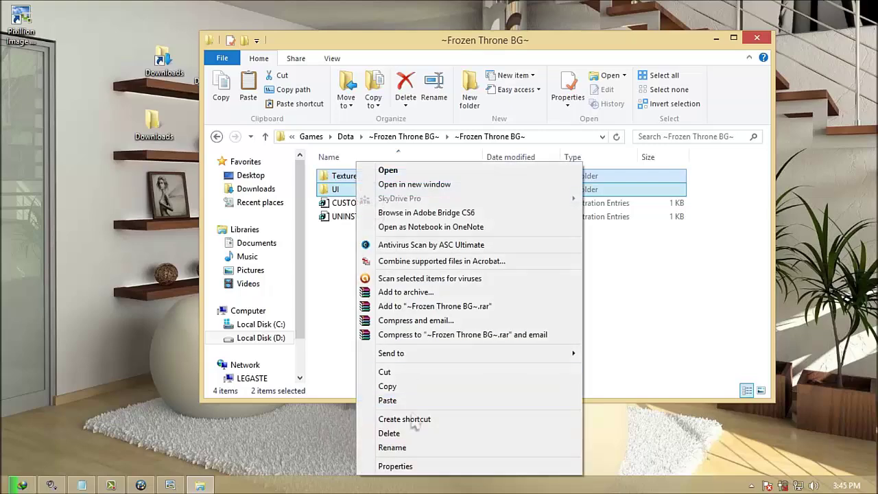
pyautogui.click(406, 386)
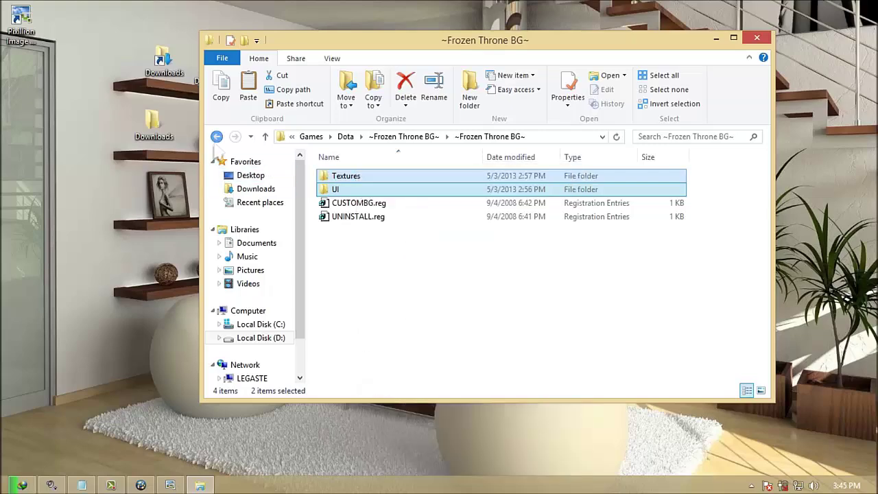
# Paste Textures and UI directly into D:\Games\Dota, bringing it to 58 items.
pyautogui.click(216, 136)
pyautogui.click(216, 136)
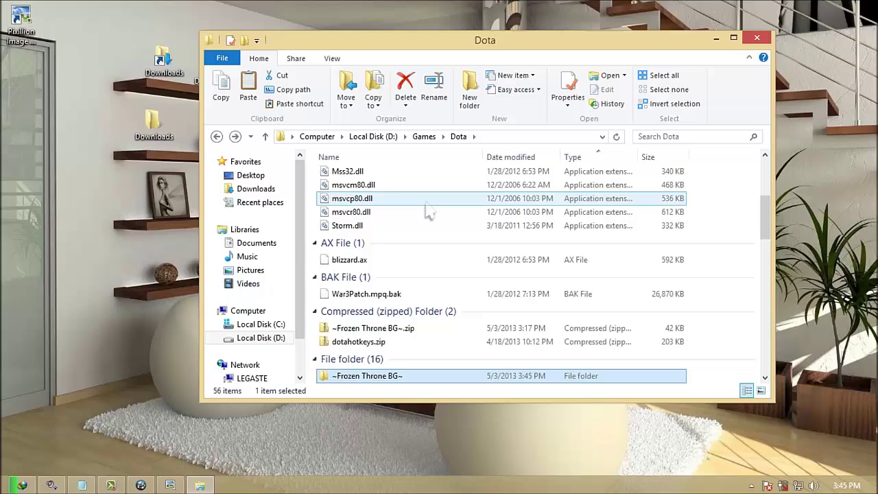
pyautogui.rightClick(426, 204)
pyautogui.click(453, 288)
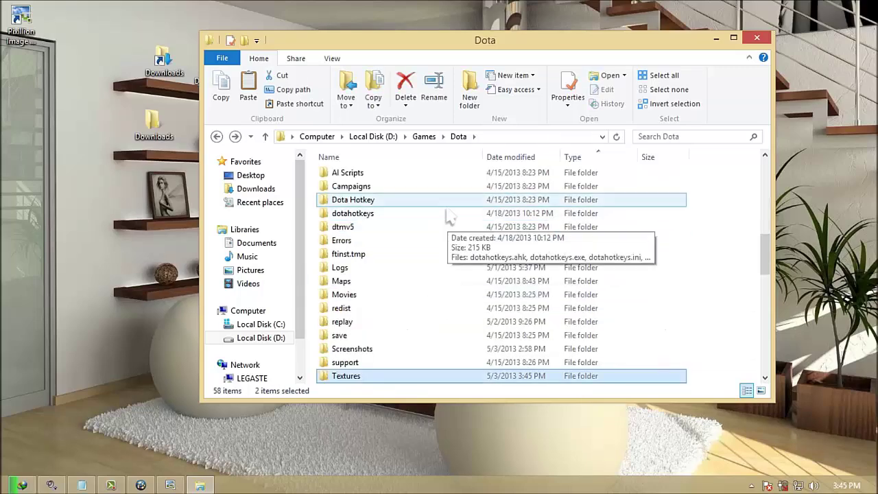
pyautogui.scroll(-2, 445, 220)
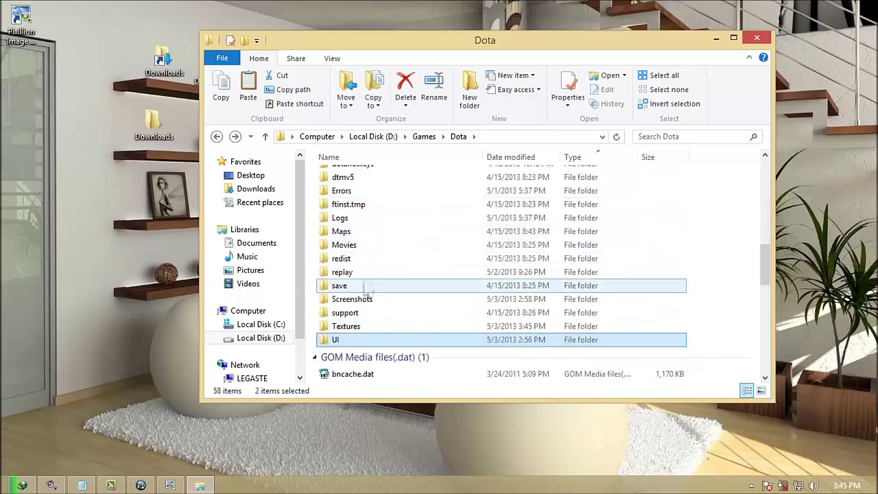
pyautogui.click(369, 344)
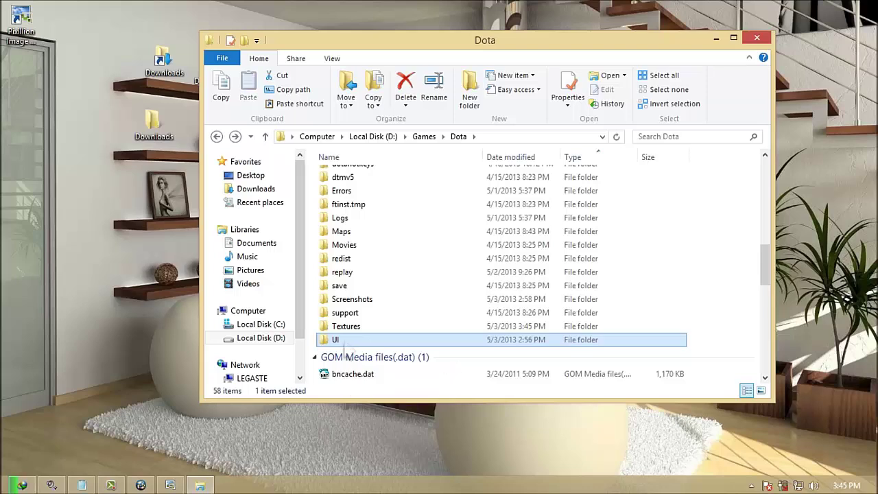
# Navigate to UI\Glues\MainMenu\MainMenu3d_exp and move the window to the right.
pyautogui.doubleClick(343, 343)
pyautogui.doubleClick(368, 180)
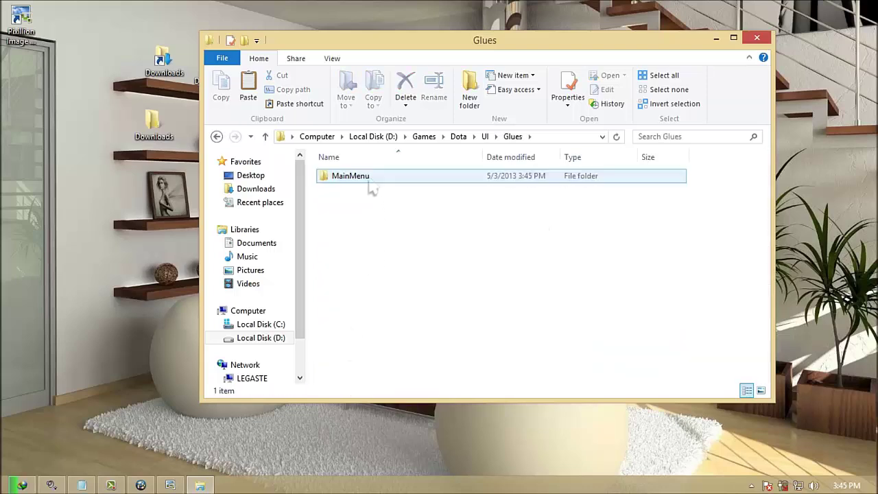
pyautogui.doubleClick(368, 180)
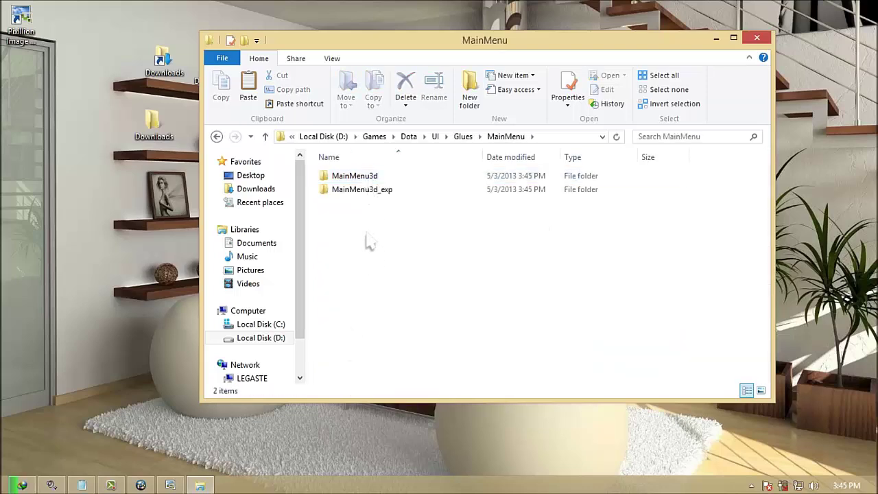
pyautogui.doubleClick(366, 192)
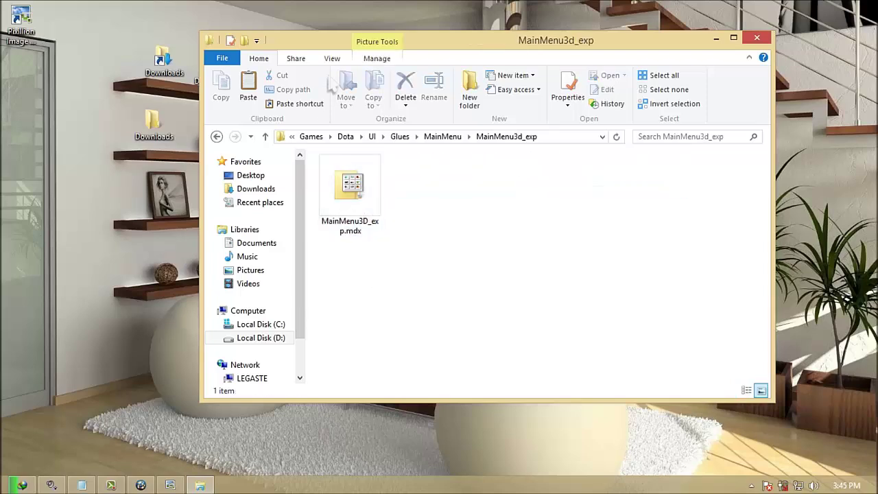
pyautogui.moveTo(328, 51); pyautogui.dragTo(515, 52)
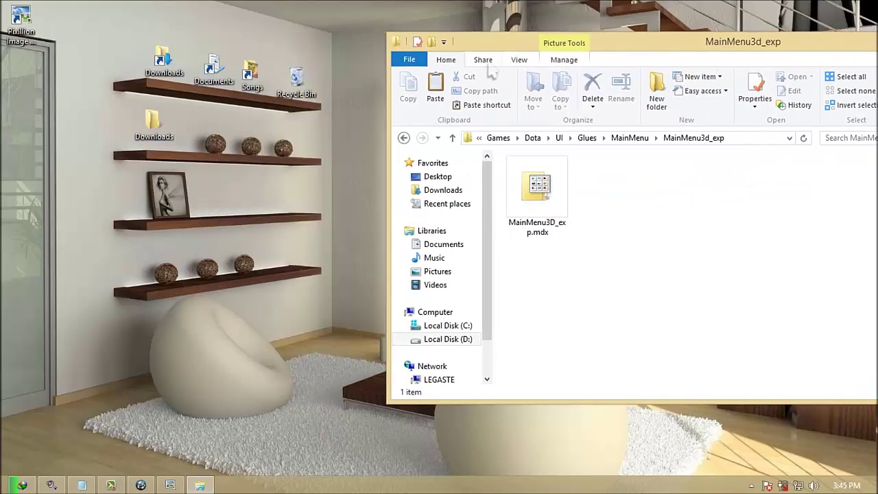
# Drag the four .tga files from Downloads\BG into MainMenu3d_exp beside MainMenu3D_exp.mdx.
pyautogui.click(163, 136)
pyautogui.doubleClick(164, 136)
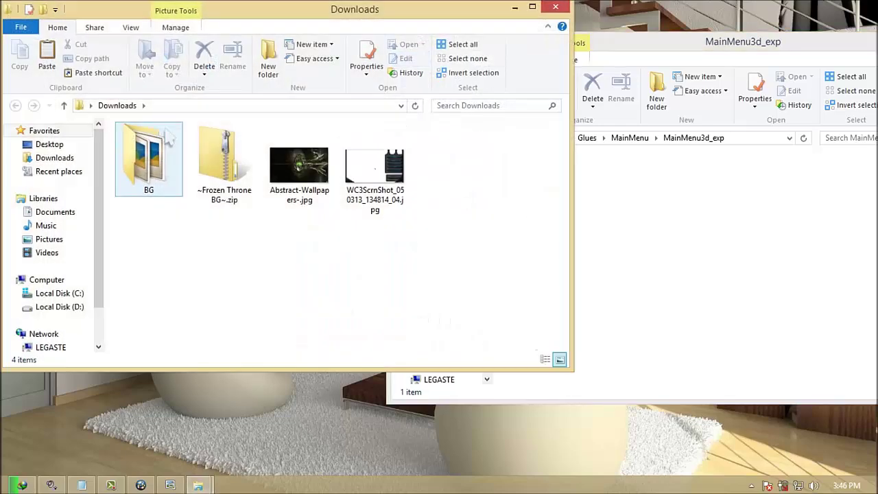
pyautogui.click(165, 171)
pyautogui.doubleClick(166, 173)
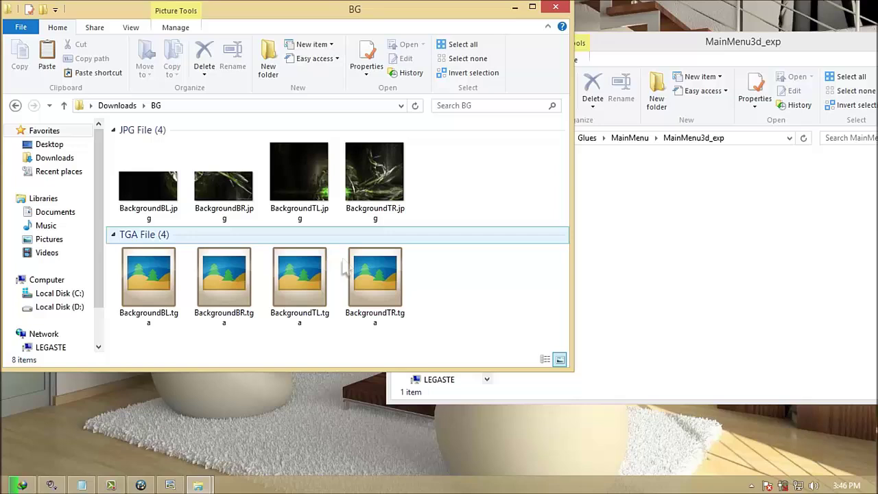
pyautogui.moveTo(411, 289); pyautogui.dragTo(117, 273)
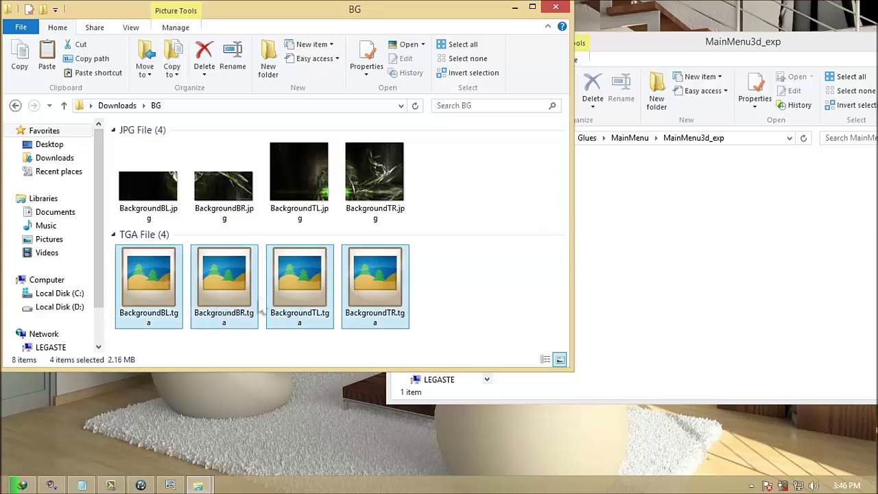
pyautogui.moveTo(221, 298); pyautogui.dragTo(679, 319)
pyautogui.click(676, 317)
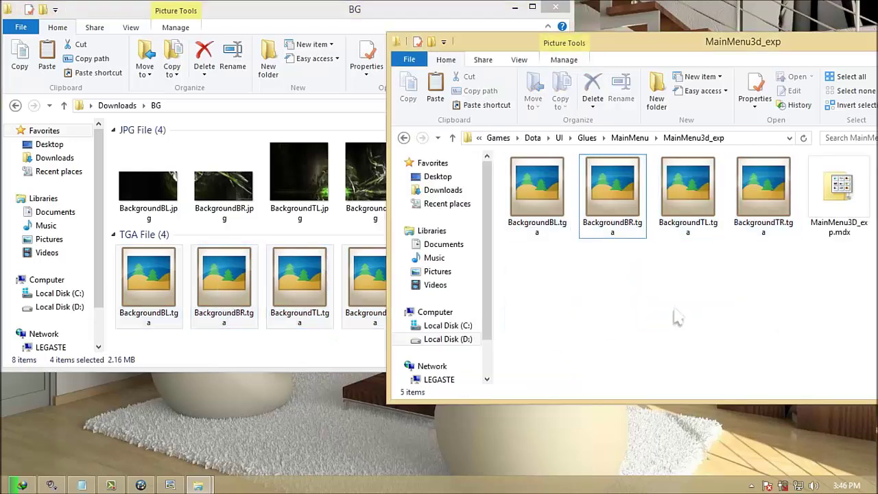
# Close the BG window and centre the MainMenu3d_exp window on screen.
pyautogui.click(555, 7)
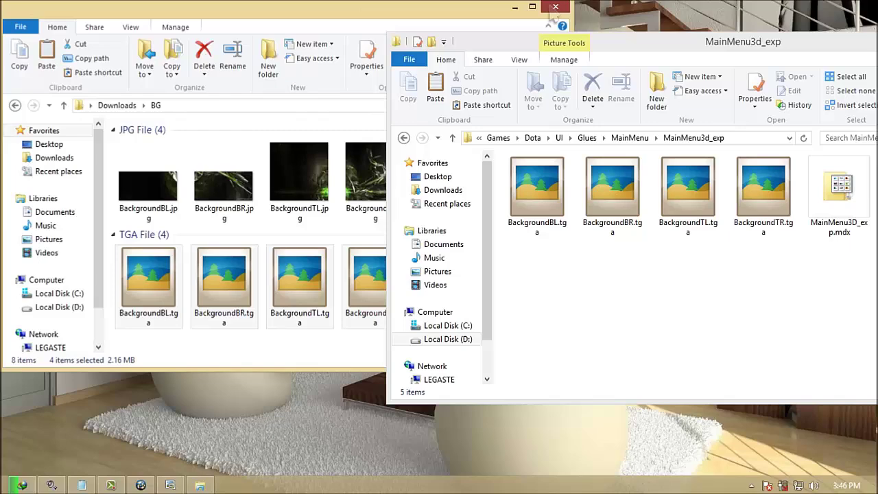
pyautogui.click(555, 7)
pyautogui.moveTo(601, 48); pyautogui.dragTo(315, 48)
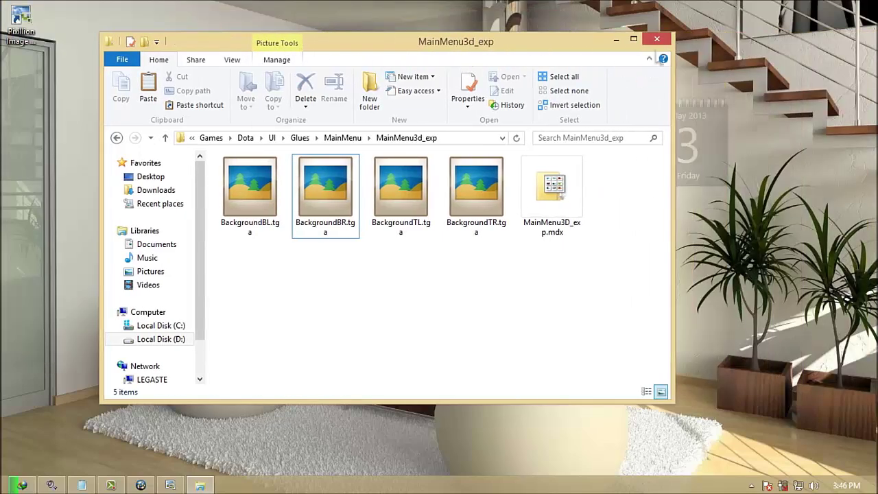